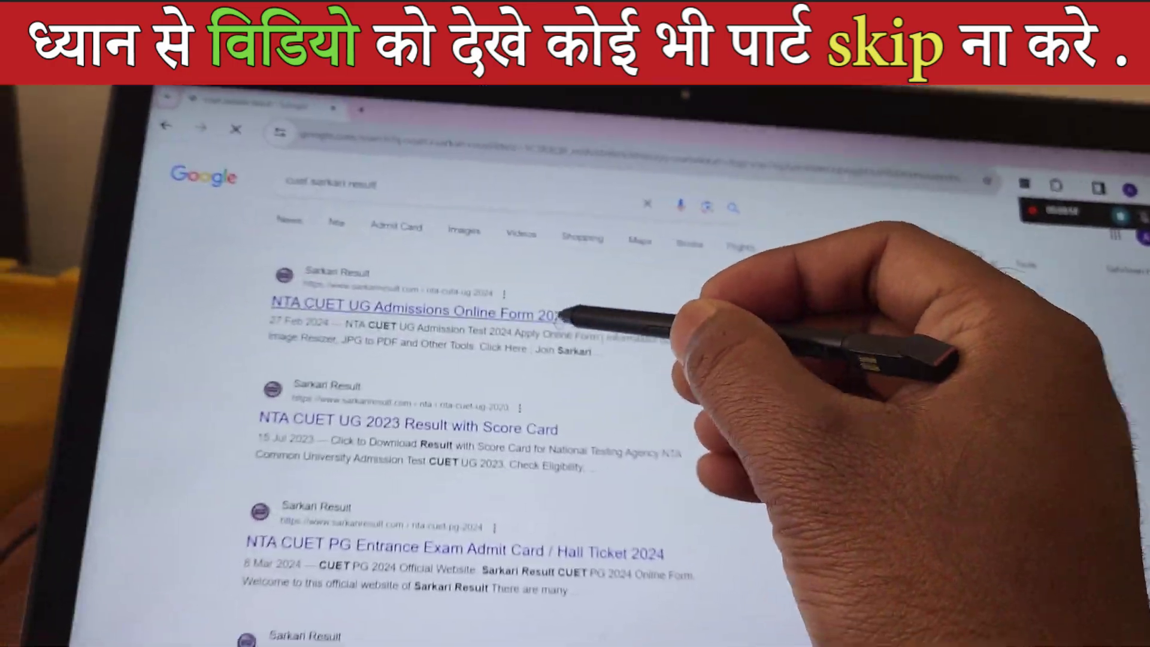
- Open the Sarkari Result CUET UG 2024 page and follow its Apply Online link to the NTA portal
{"action": "left_click", "coordinate": [562, 312]}
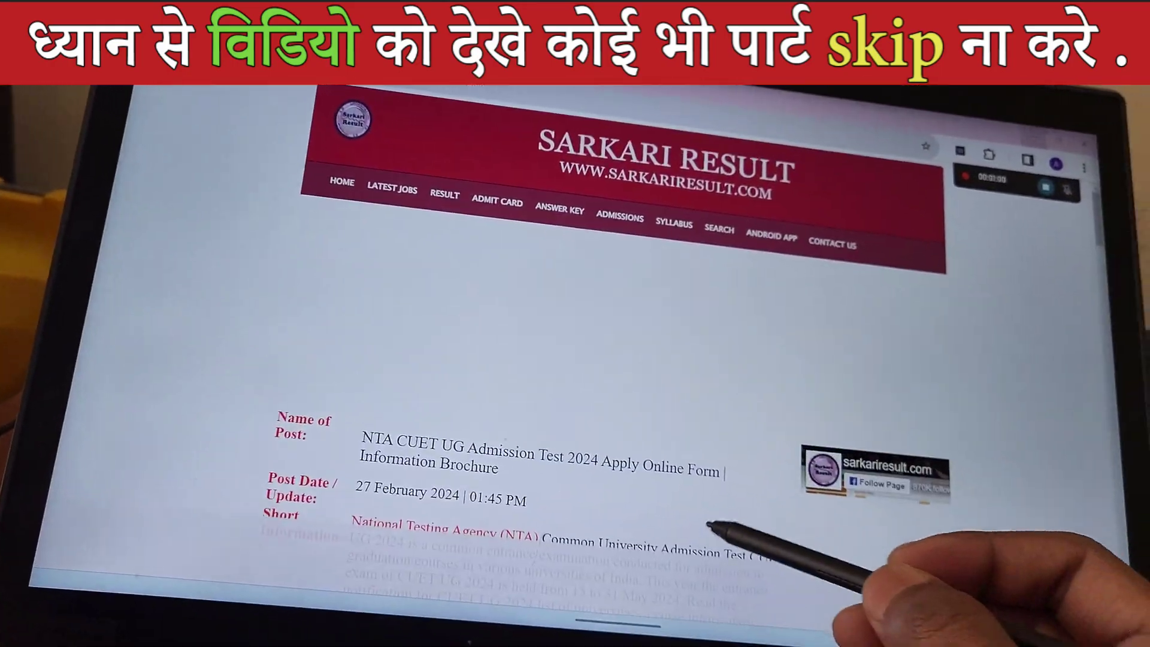
{"action": "scroll", "coordinate": [779, 515], "scroll_direction": "down", "scroll_amount": 5}
{"action": "scroll", "coordinate": [713, 429], "scroll_direction": "down", "scroll_amount": 5}
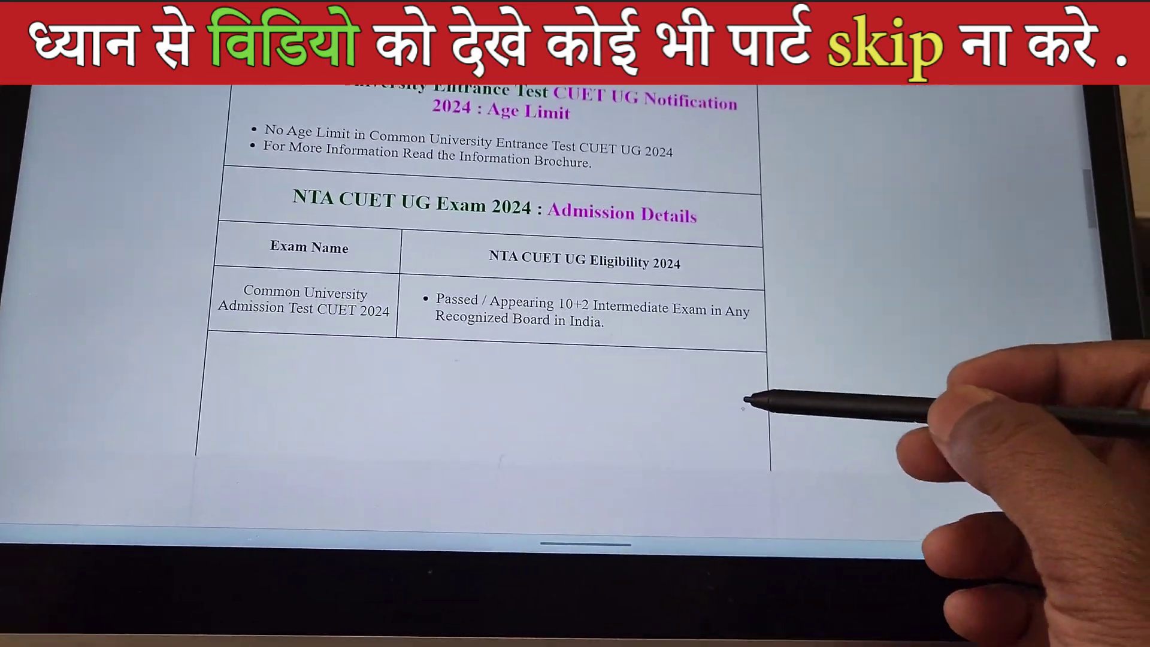
{"action": "scroll", "coordinate": [753, 260], "scroll_direction": "down", "scroll_amount": 15}
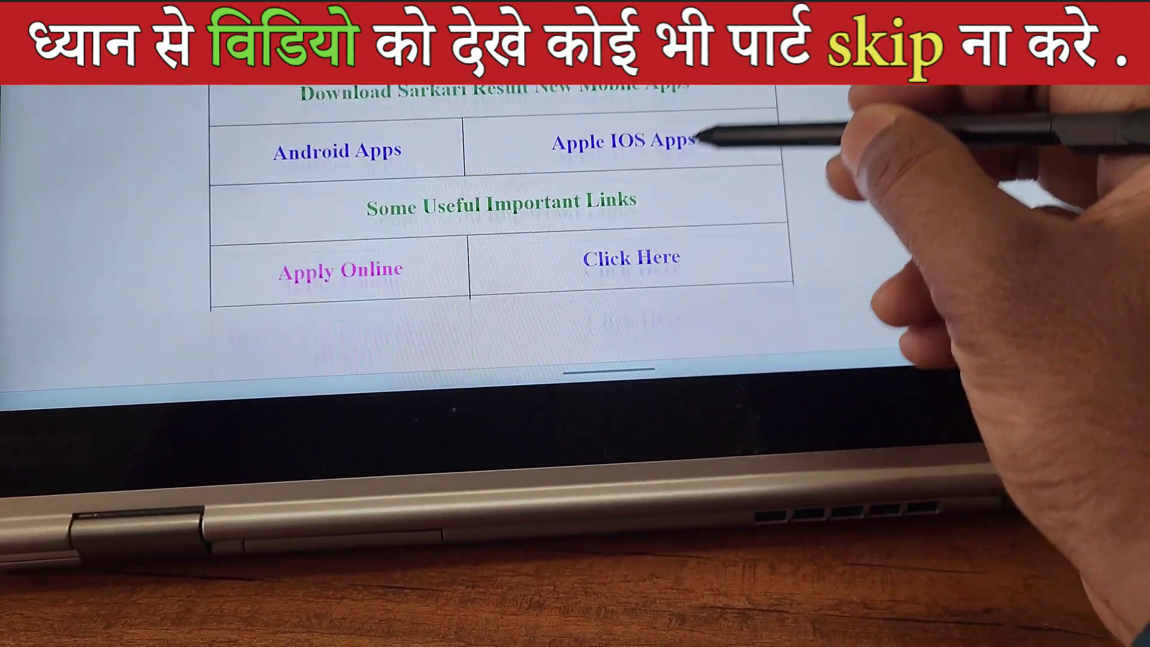
{"action": "scroll", "coordinate": [660, 179], "scroll_direction": "down", "scroll_amount": 2}
{"action": "left_click", "coordinate": [599, 144]}
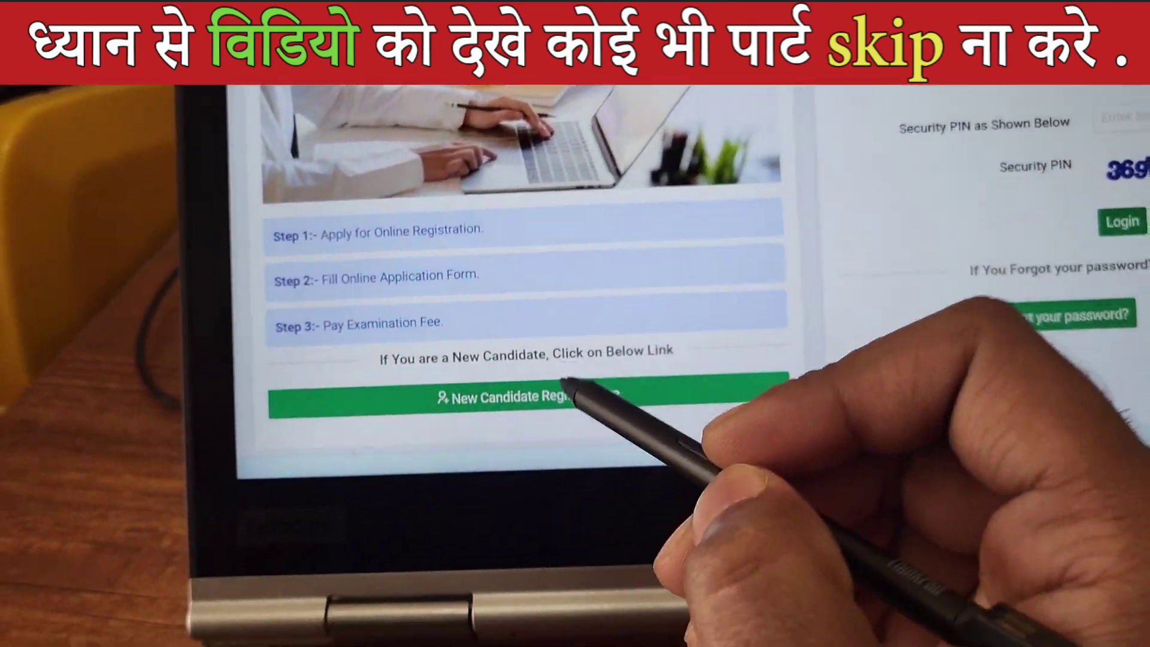
- Start a new candidate registration, accept the bulletin declaration, and validate the Aadhaar OTP
{"action": "left_click", "coordinate": [533, 362]}
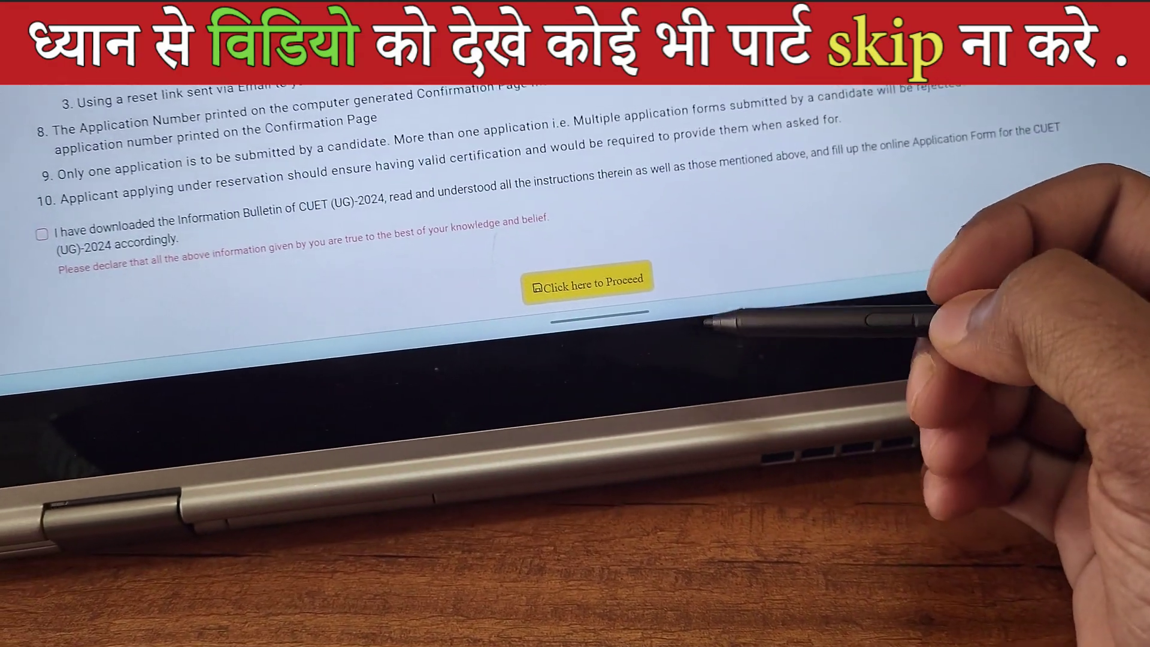
{"action": "left_click", "coordinate": [39, 233]}
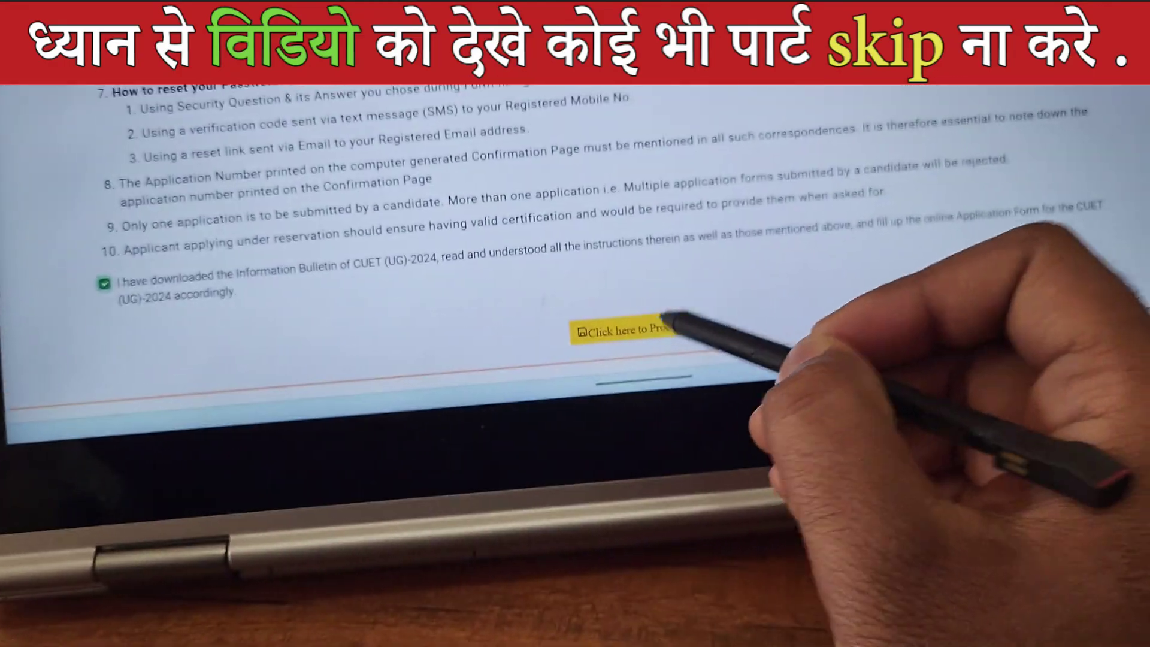
{"action": "left_click", "coordinate": [653, 329]}
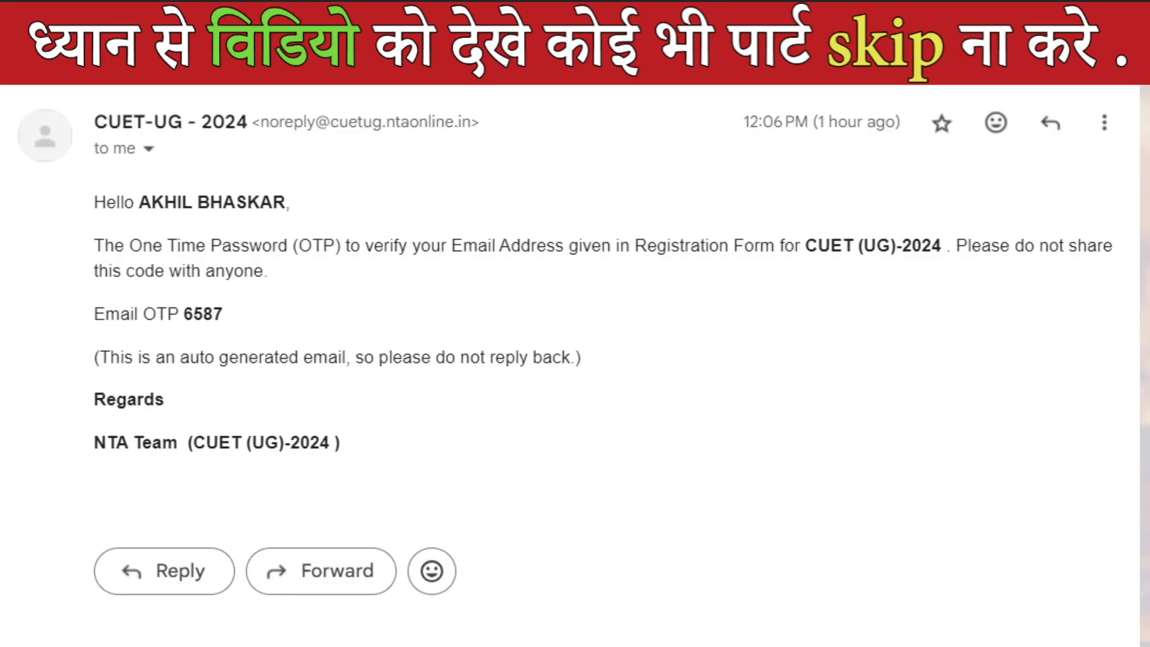
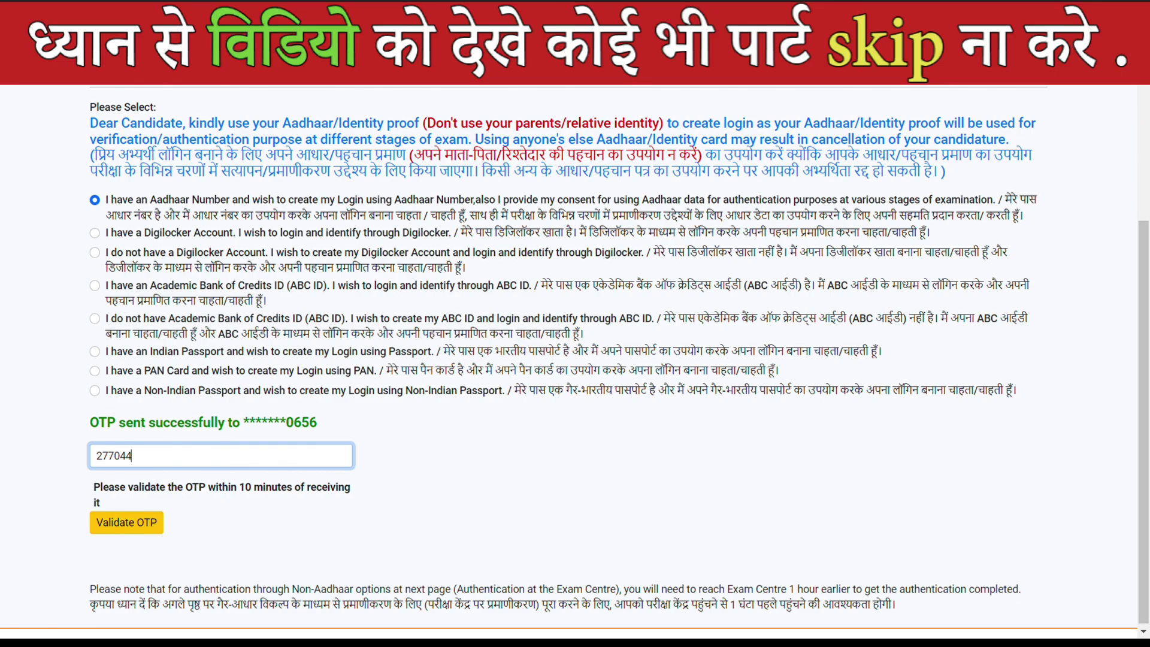
{"action": "key", "text": "Return"}
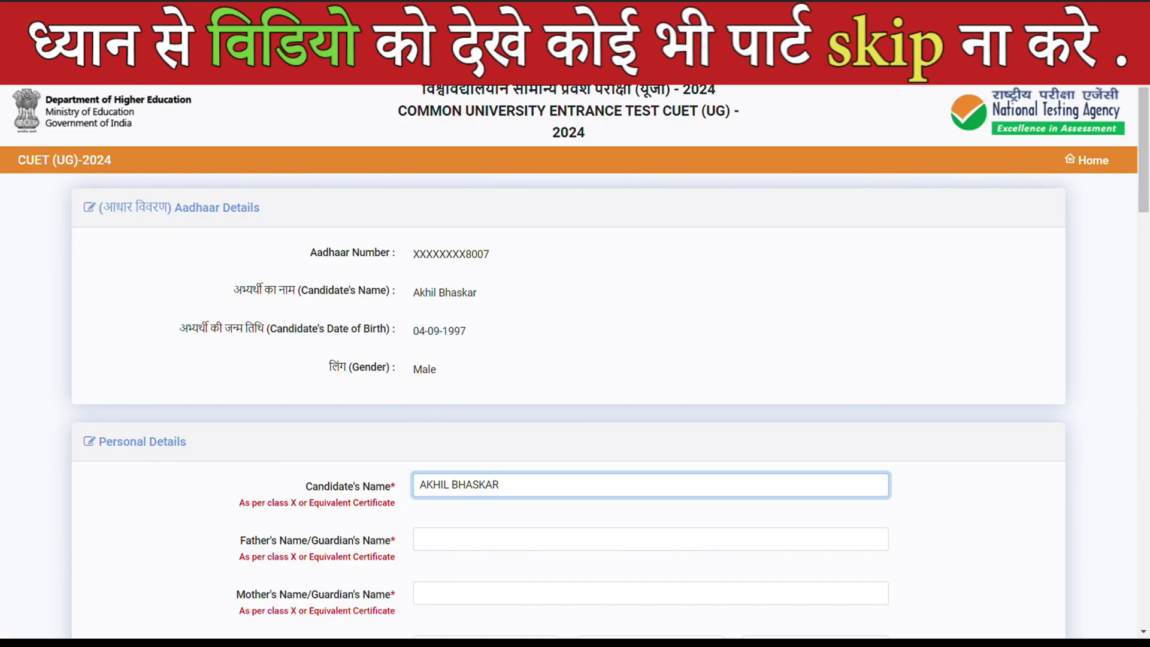
- Set identity type to ANY OTHER VALID GOVT IDENTITY WITH PHOTOGRAPH and enter the identification number
{"action": "scroll", "coordinate": [575, 360], "scroll_direction": "down", "scroll_amount": 4}
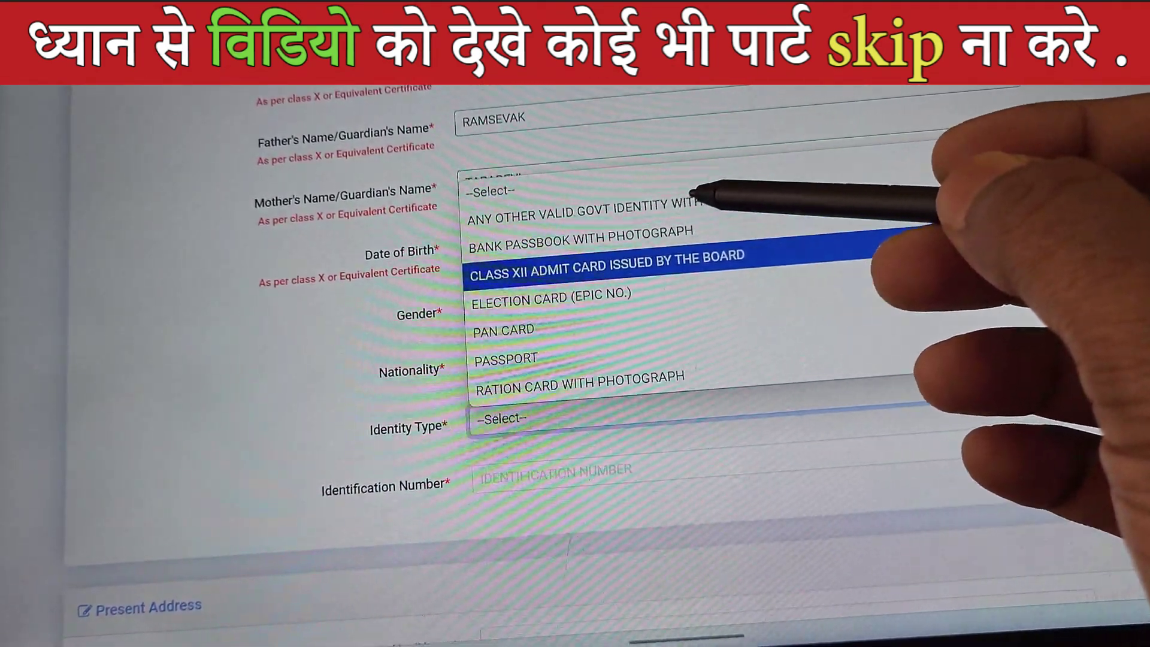
{"action": "left_click", "coordinate": [740, 197]}
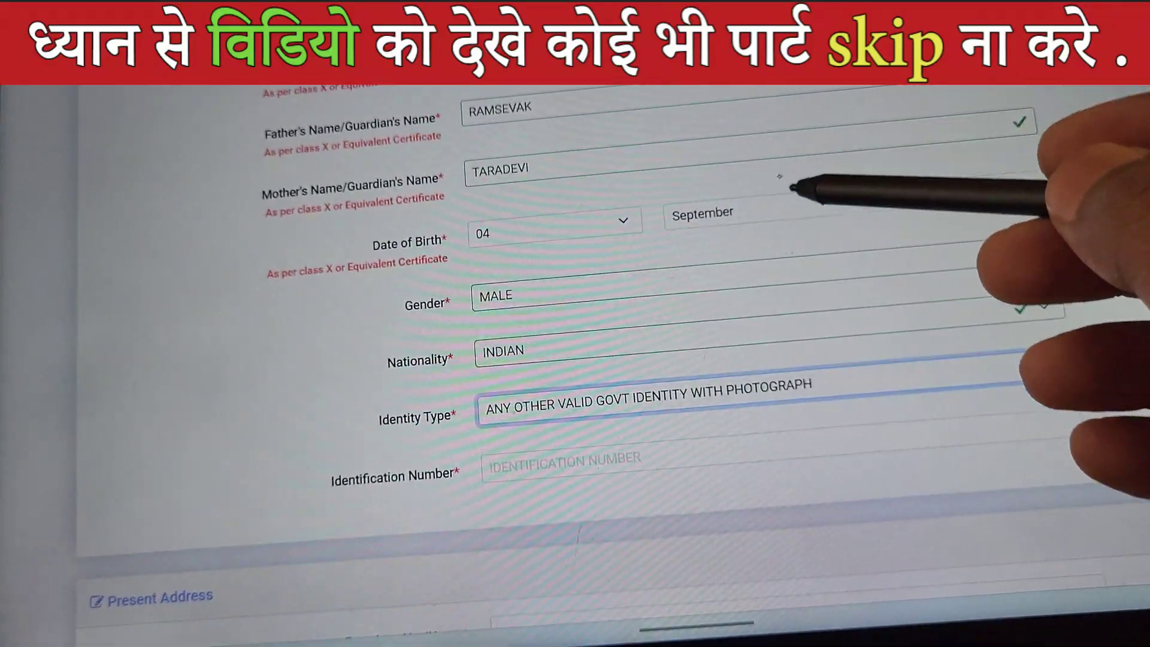
{"action": "scroll", "coordinate": [668, 315], "scroll_direction": "down", "scroll_amount": 3}
{"action": "left_click", "coordinate": [569, 315]}
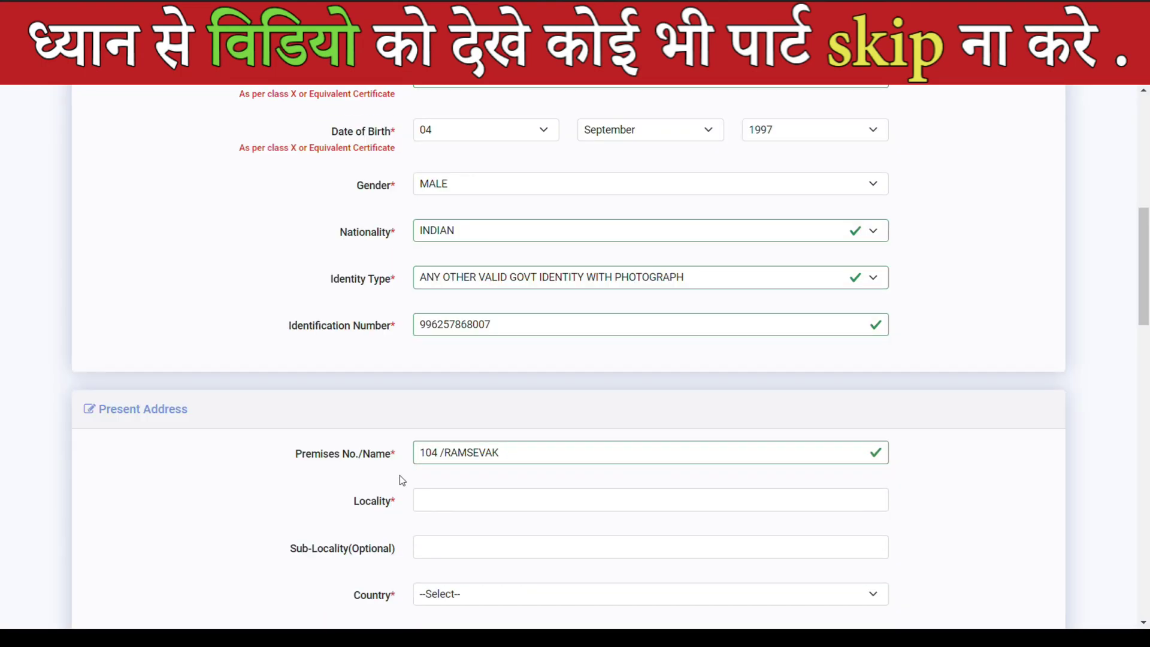
- Fill the present address: locality, country INDIA, state UTTAR PRADESH, district and pin code
{"action": "left_click", "coordinate": [487, 506]}
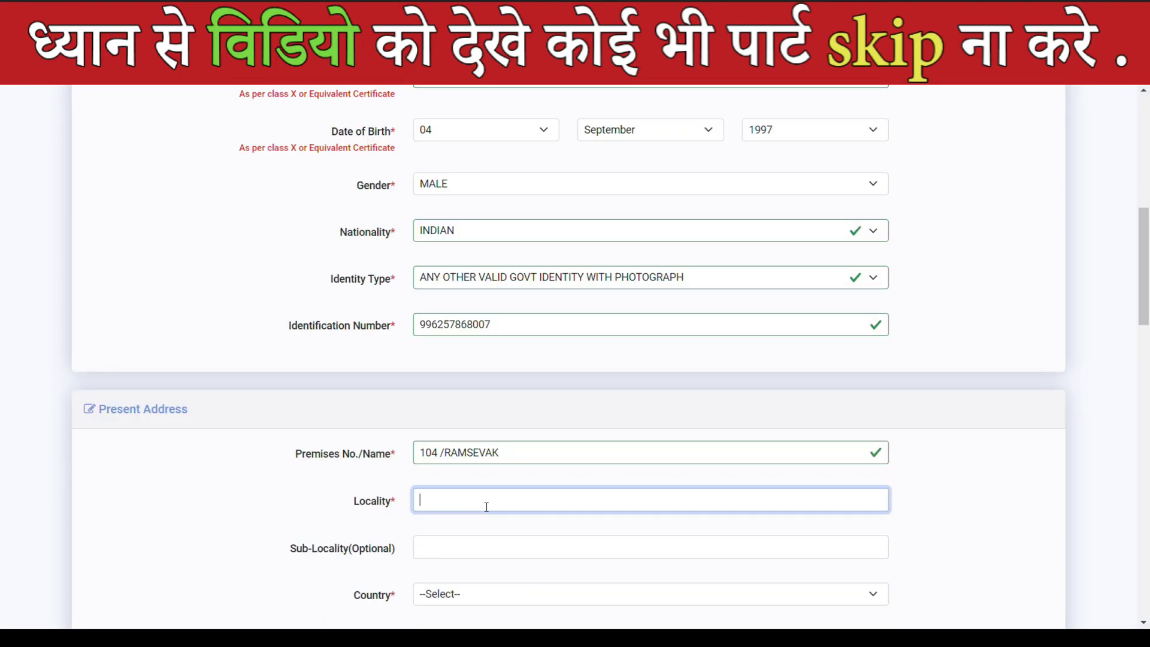
{"action": "scroll", "coordinate": [486, 507], "scroll_direction": "down", "scroll_amount": 2}
{"action": "key", "text": "Tab"}
{"action": "key", "text": "Tab"}
{"action": "key", "text": "i"}
{"action": "left_click", "coordinate": [456, 424]}
{"action": "left_click", "coordinate": [432, 465]}
{"action": "key", "text": "Tab"}
{"action": "type", "text": "273303"}
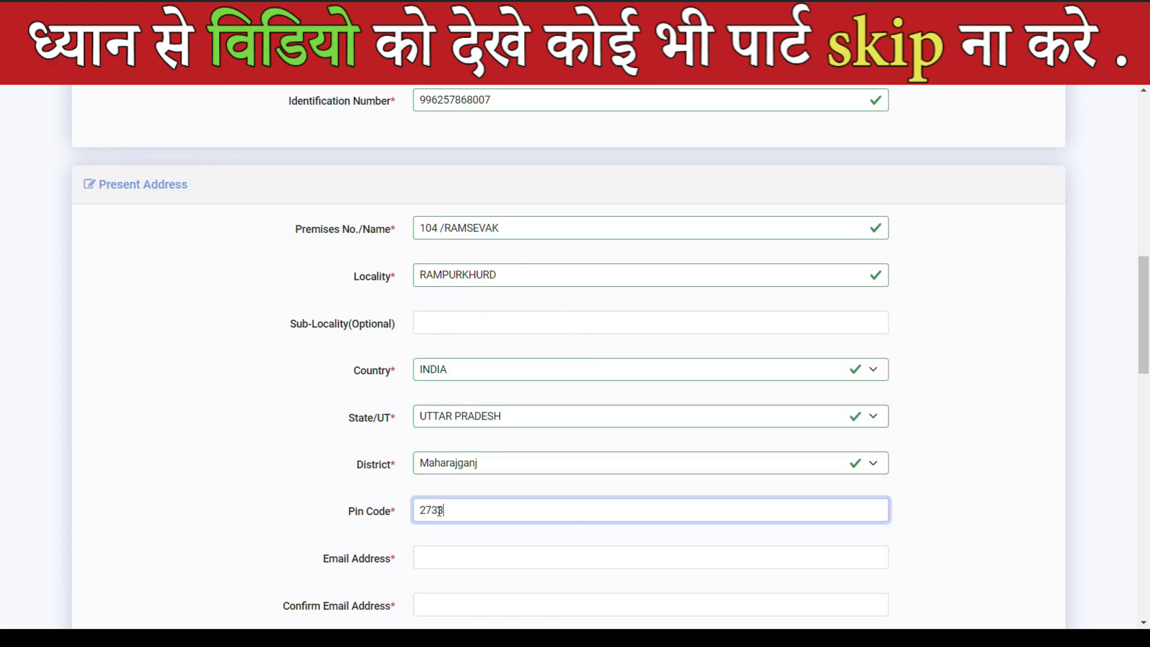
- Enter and confirm the candidate's e-mail address, then fill in the mobile number
{"action": "scroll", "coordinate": [458, 495], "scroll_direction": "down", "scroll_amount": 1}
{"action": "left_click", "coordinate": [458, 493]}
{"action": "key", "text": "Tab"}
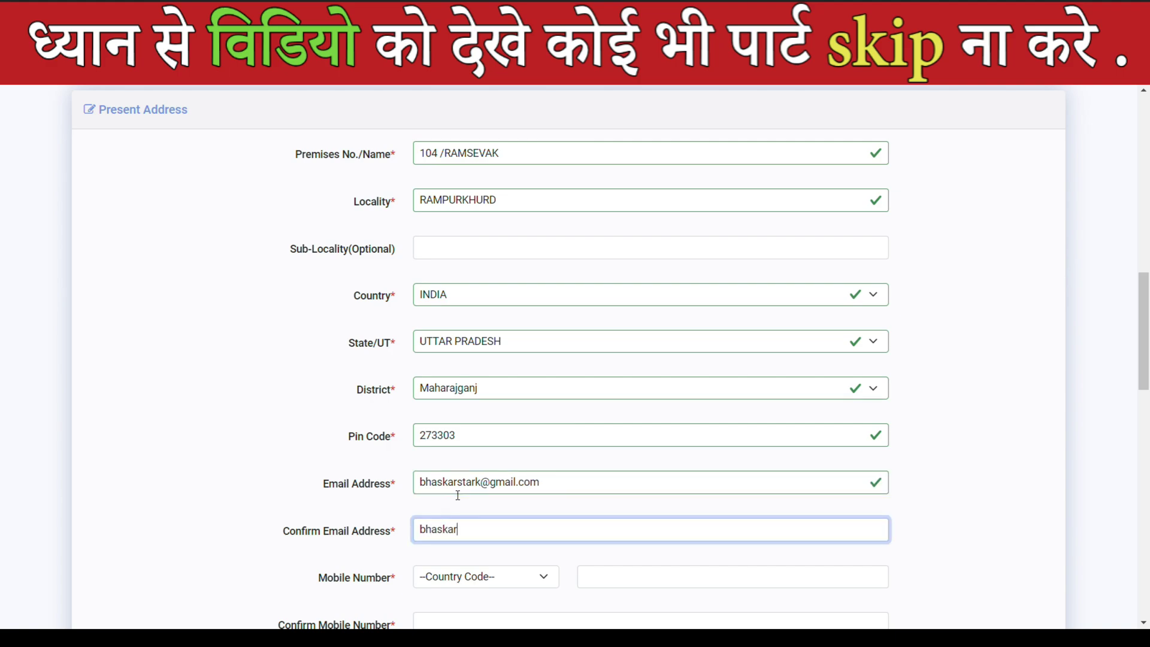
{"action": "key", "text": "Tab"}
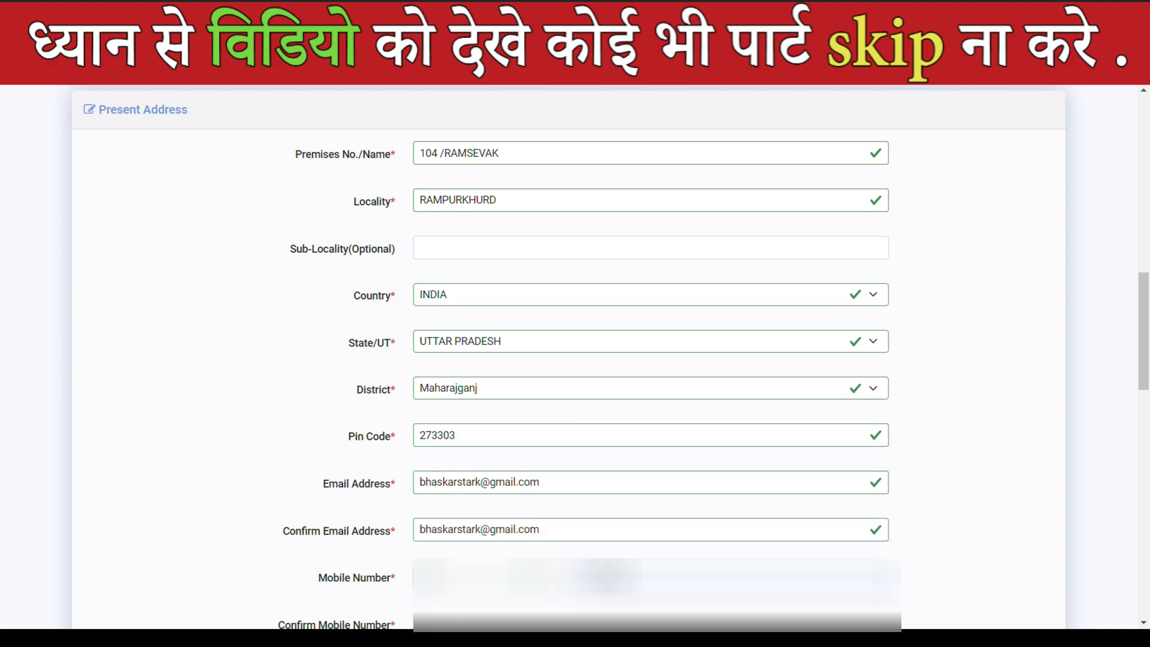
{"action": "scroll", "coordinate": [641, 564], "scroll_direction": "down", "scroll_amount": 2}
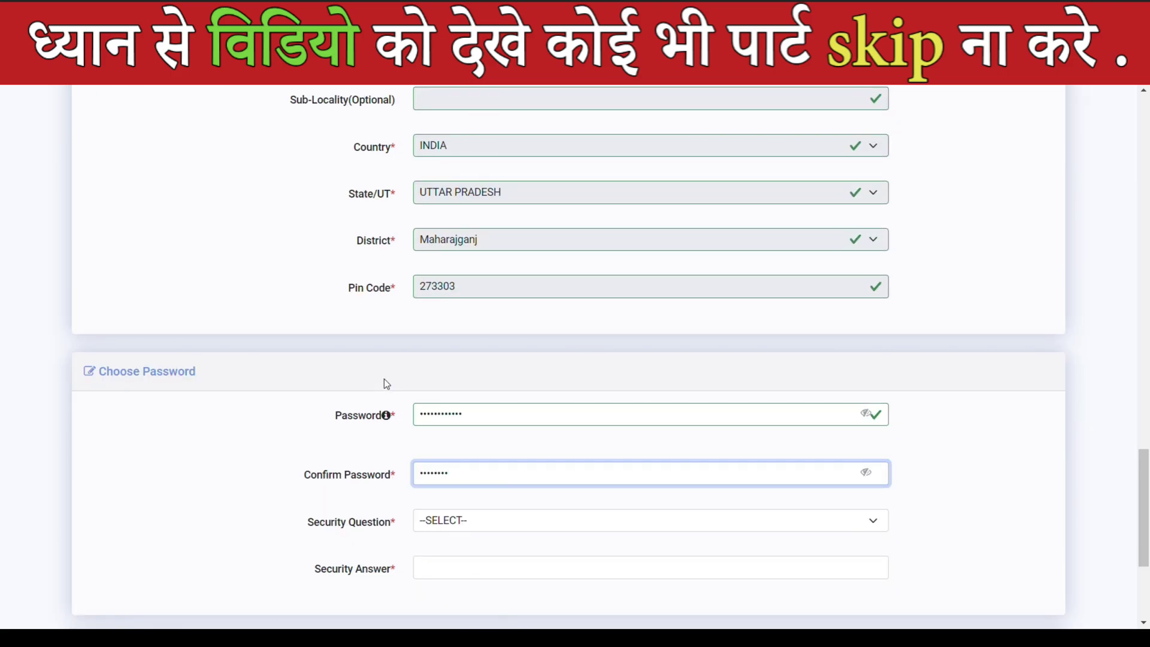
- Set the account password, first-school security question and answer, enter the security pin, and submit
{"action": "type", "text": "****"}
{"action": "left_click", "coordinate": [461, 519]}
{"action": "left_click", "coordinate": [427, 548]}
{"action": "scroll", "coordinate": [391, 470], "scroll_direction": "down", "scroll_amount": 2}
{"action": "left_click", "coordinate": [475, 430]}
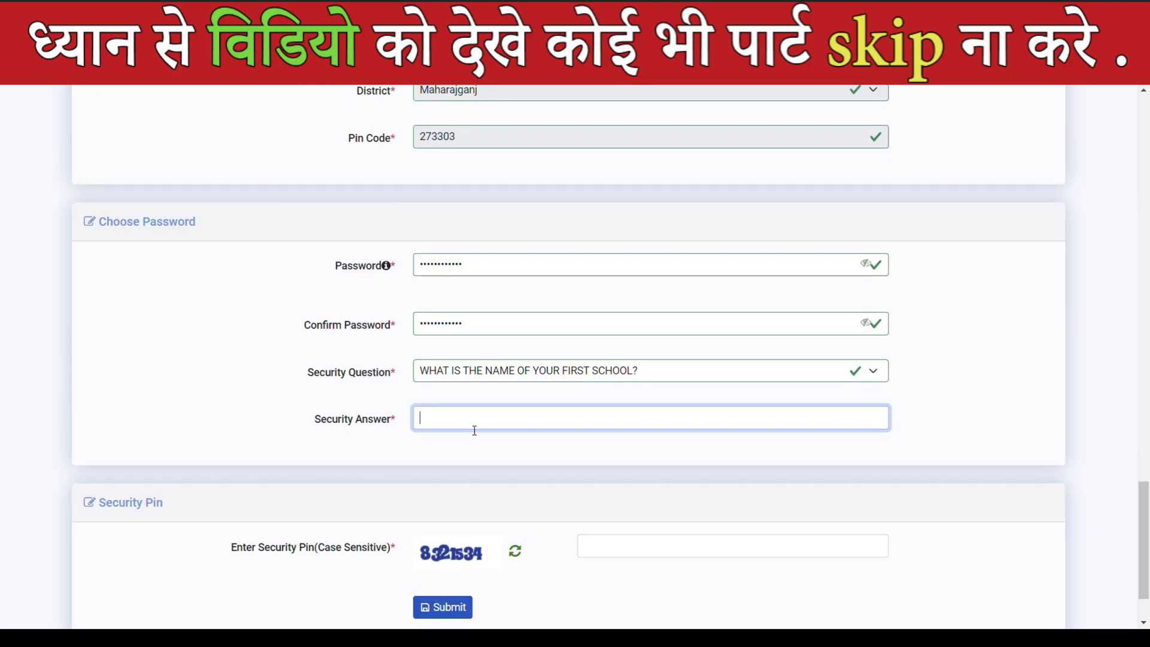
{"action": "left_click", "coordinate": [358, 425]}
{"action": "scroll", "coordinate": [734, 484], "scroll_direction": "down", "scroll_amount": 1}
{"action": "left_click", "coordinate": [733, 547]}
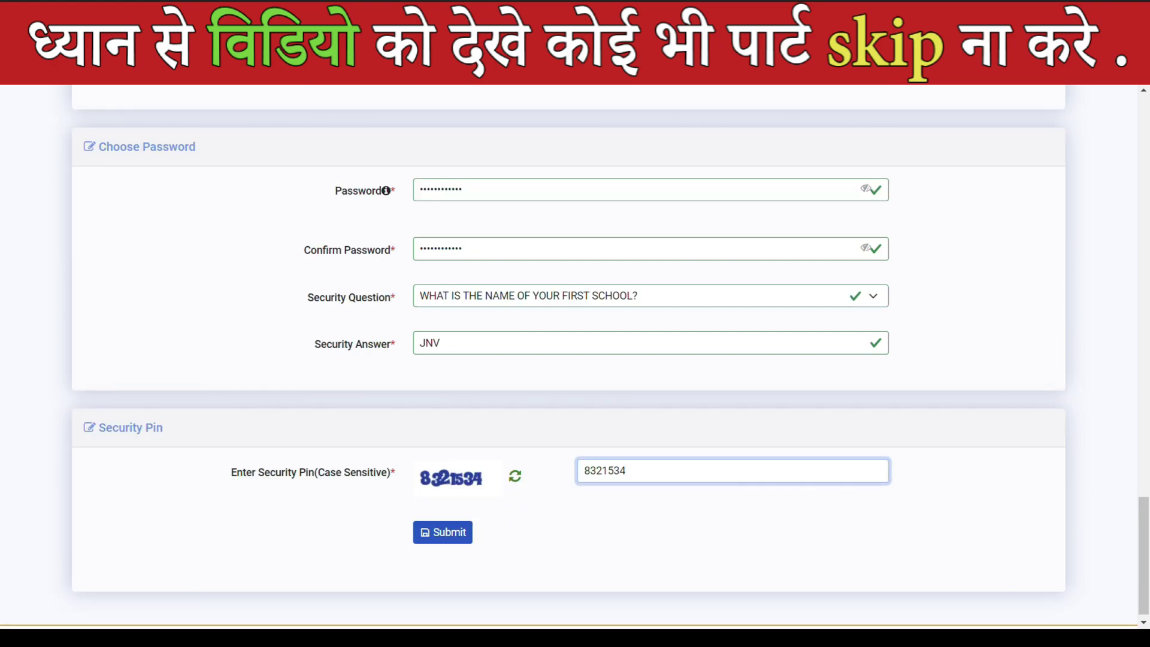
{"action": "left_click", "coordinate": [444, 532]}
- Tick name, parents' names, gender, e-mail and address as verified, agree, and confirm submission
{"action": "scroll", "coordinate": [425, 400], "scroll_direction": "down", "scroll_amount": 5}
{"action": "left_click", "coordinate": [62, 369]}
{"action": "left_click", "coordinate": [186, 368]}
{"action": "left_click", "coordinate": [292, 368]}
{"action": "left_click", "coordinate": [403, 368]}
{"action": "left_click", "coordinate": [707, 368]}
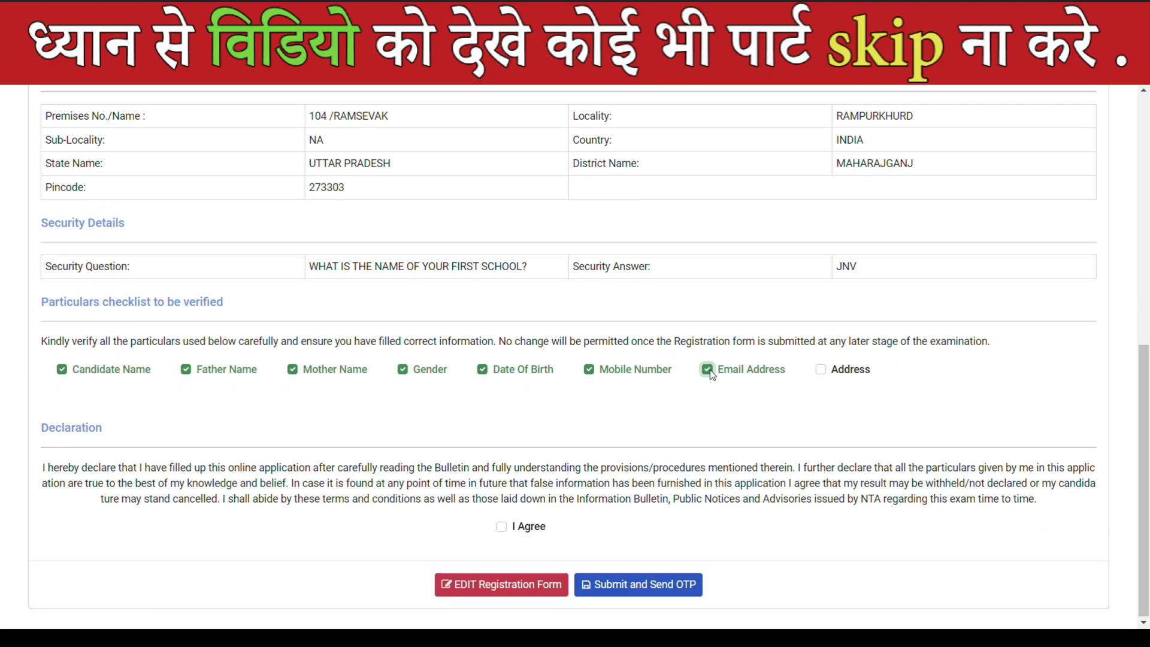
{"action": "left_click", "coordinate": [821, 369]}
{"action": "left_click", "coordinate": [502, 526]}
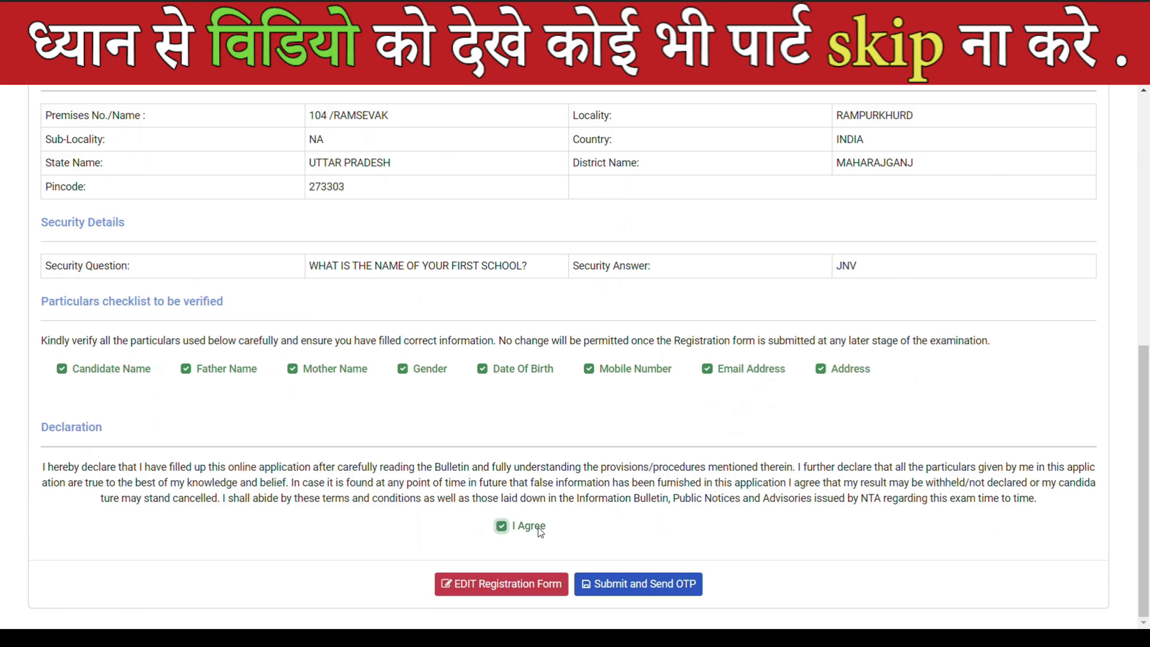
{"action": "left_click", "coordinate": [639, 585]}
{"action": "left_click", "coordinate": [558, 222]}
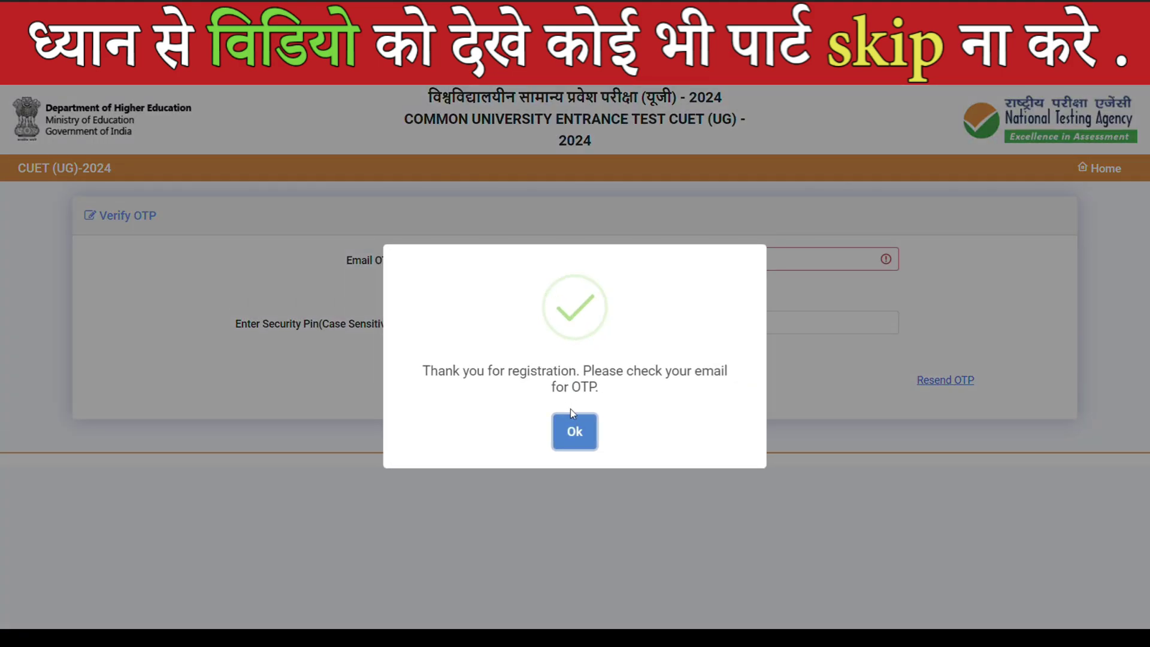
- Verify the emailed OTP with the security pin and reach the dashboard showing Registration Complete
{"action": "left_click", "coordinate": [575, 441]}
{"action": "left_click", "coordinate": [514, 265]}
{"action": "left_click", "coordinate": [625, 322]}
{"action": "key", "text": "Return"}
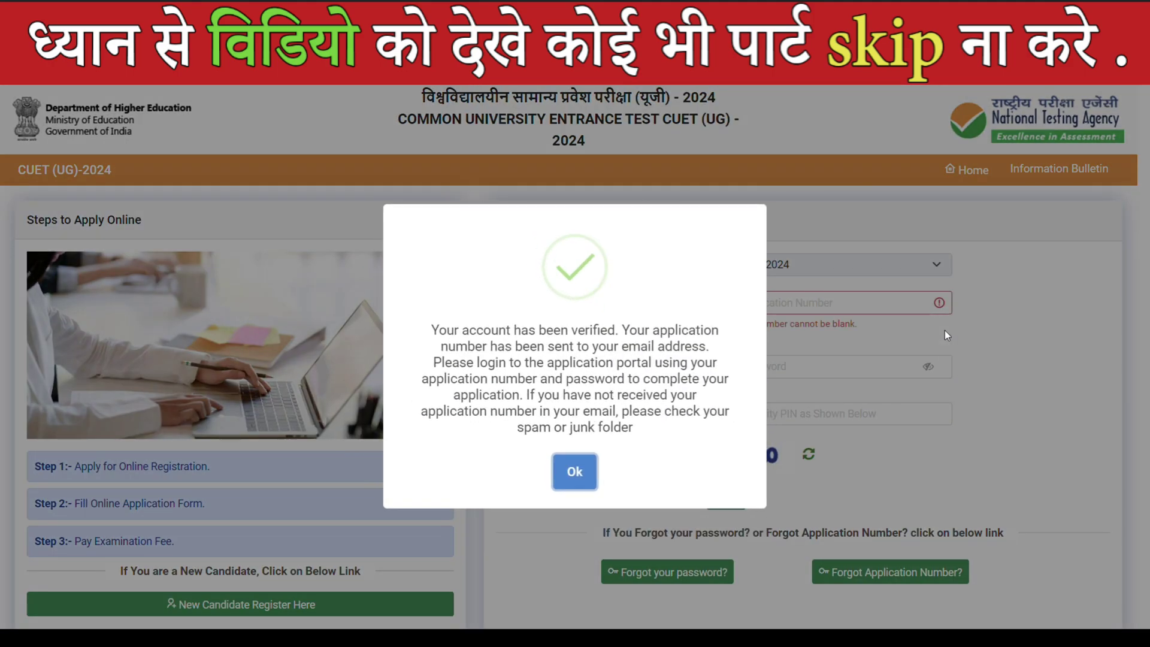
{"action": "left_click", "coordinate": [572, 473]}
{"action": "scroll", "coordinate": [534, 461], "scroll_direction": "down", "scroll_amount": 1}
{"action": "scroll", "coordinate": [533, 459], "scroll_direction": "down", "scroll_amount": 2}
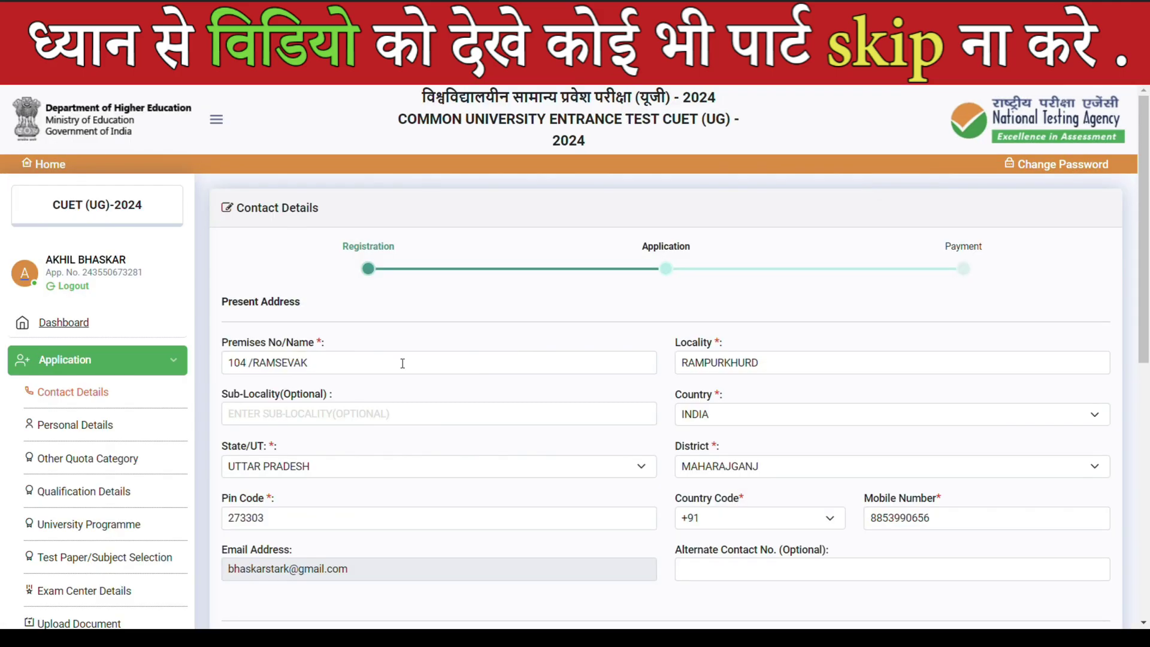
- Set State Domicile to UTTAR PRADESH and answer No to the PwD question
{"action": "scroll", "coordinate": [327, 300], "scroll_direction": "down", "scroll_amount": 1}
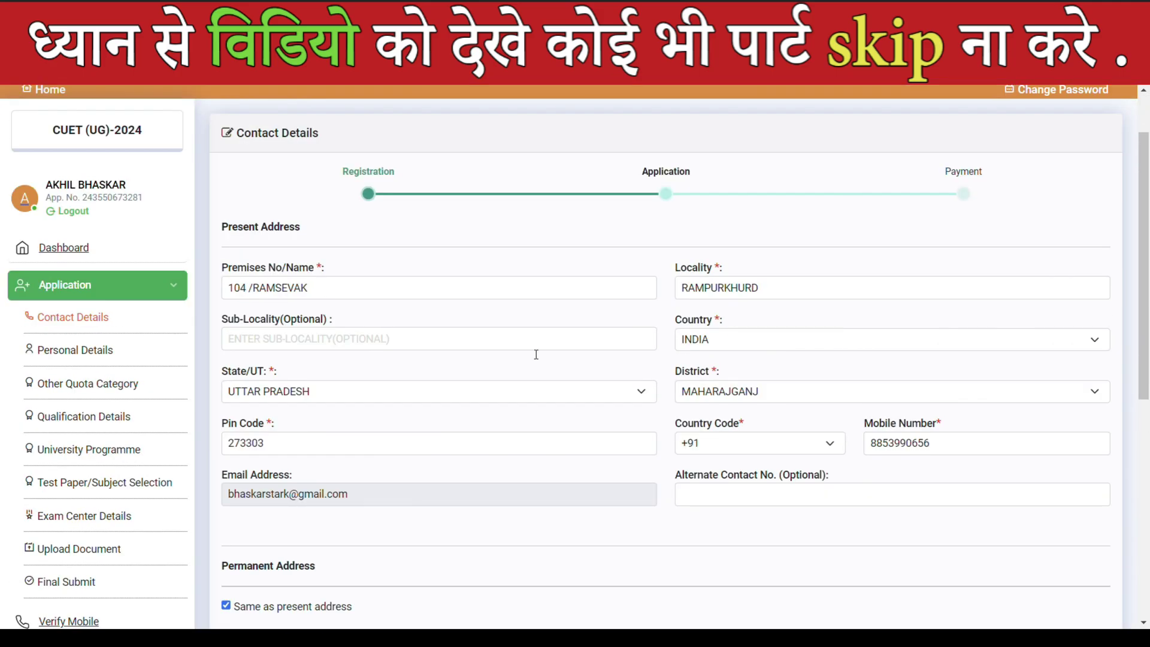
{"action": "scroll", "coordinate": [426, 437], "scroll_direction": "down", "scroll_amount": 1}
{"action": "scroll", "coordinate": [426, 437], "scroll_direction": "down", "scroll_amount": 5}
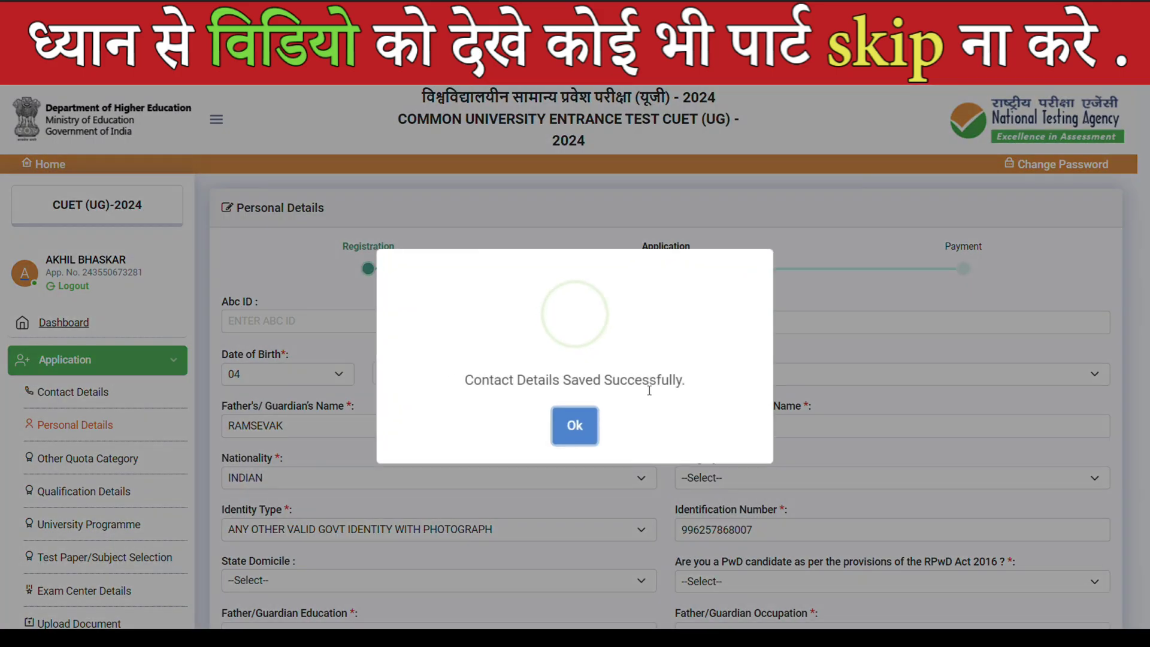
{"action": "left_click", "coordinate": [598, 423]}
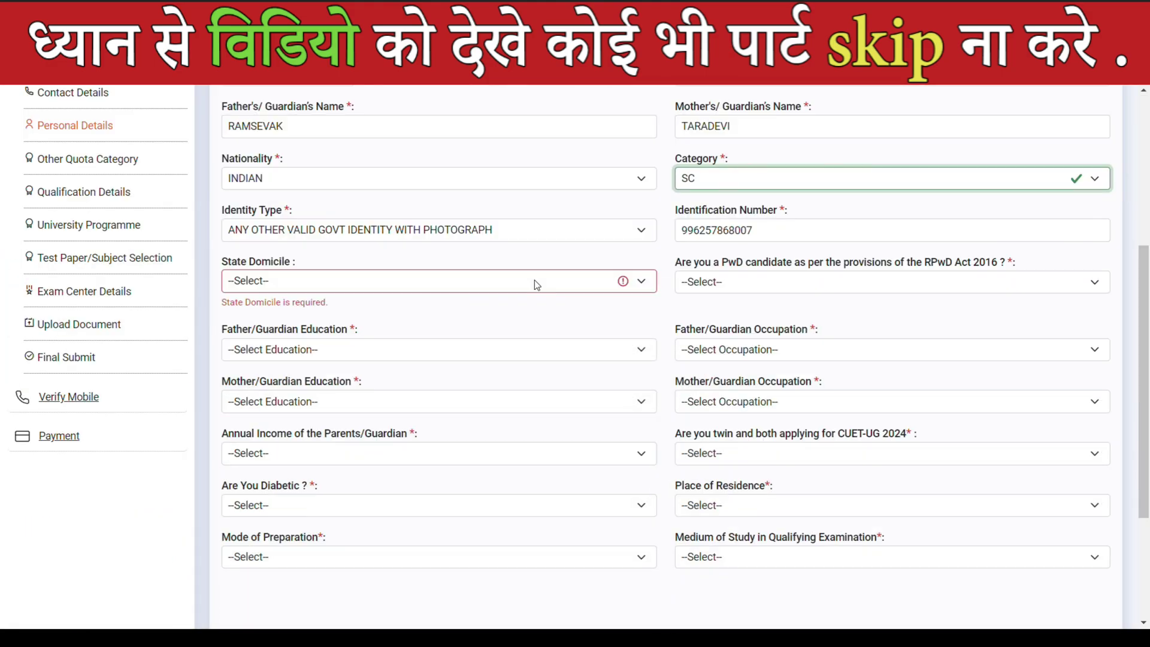
{"action": "left_click", "coordinate": [535, 284]}
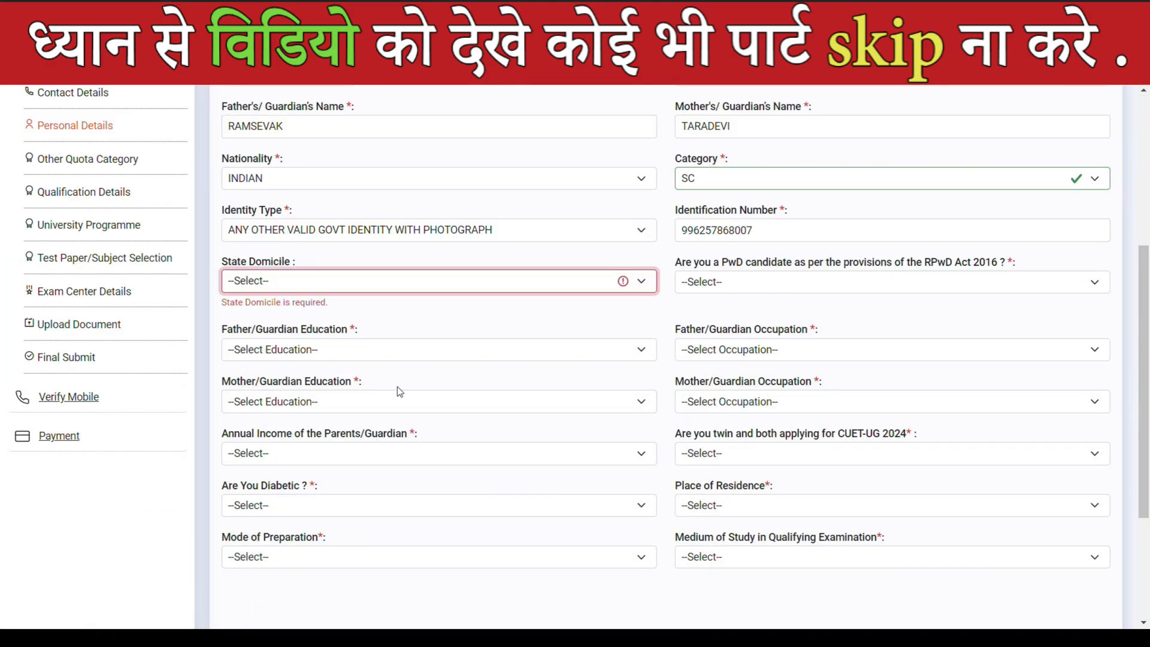
{"action": "left_click", "coordinate": [423, 347]}
{"action": "left_click", "coordinate": [801, 281]}
{"action": "left_click", "coordinate": [731, 341]}
- Set father's education Illiterate, occupation Agriculture, and mother's education and occupation Others
{"action": "left_click", "coordinate": [359, 334]}
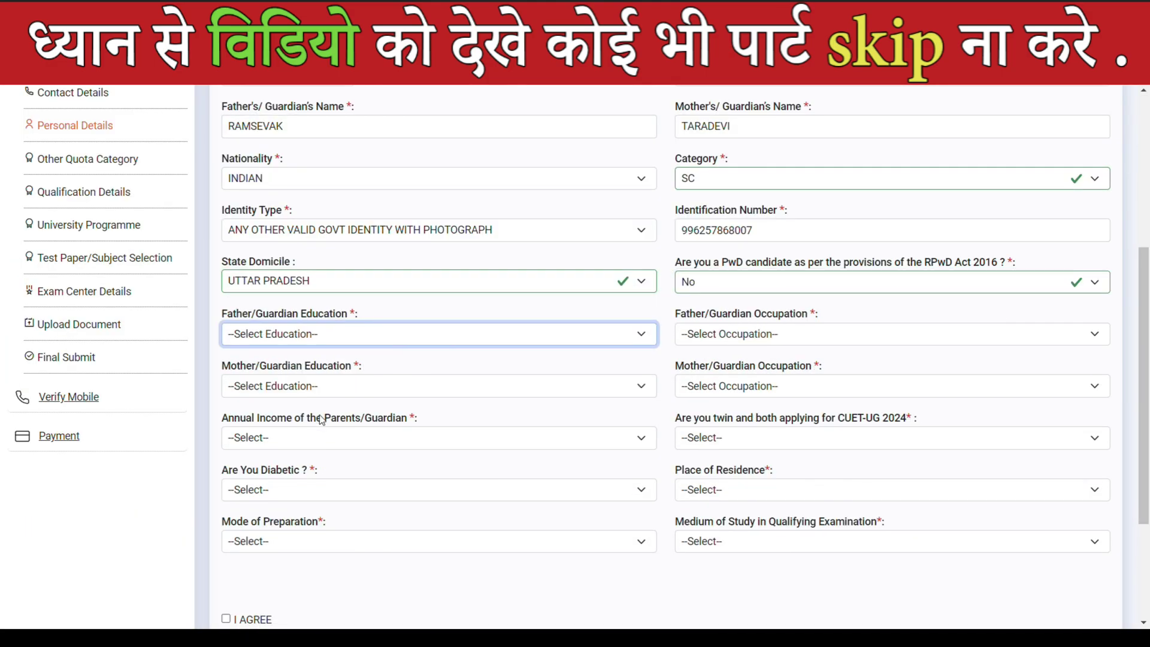
{"action": "left_click", "coordinate": [288, 399]}
{"action": "left_click", "coordinate": [737, 334]}
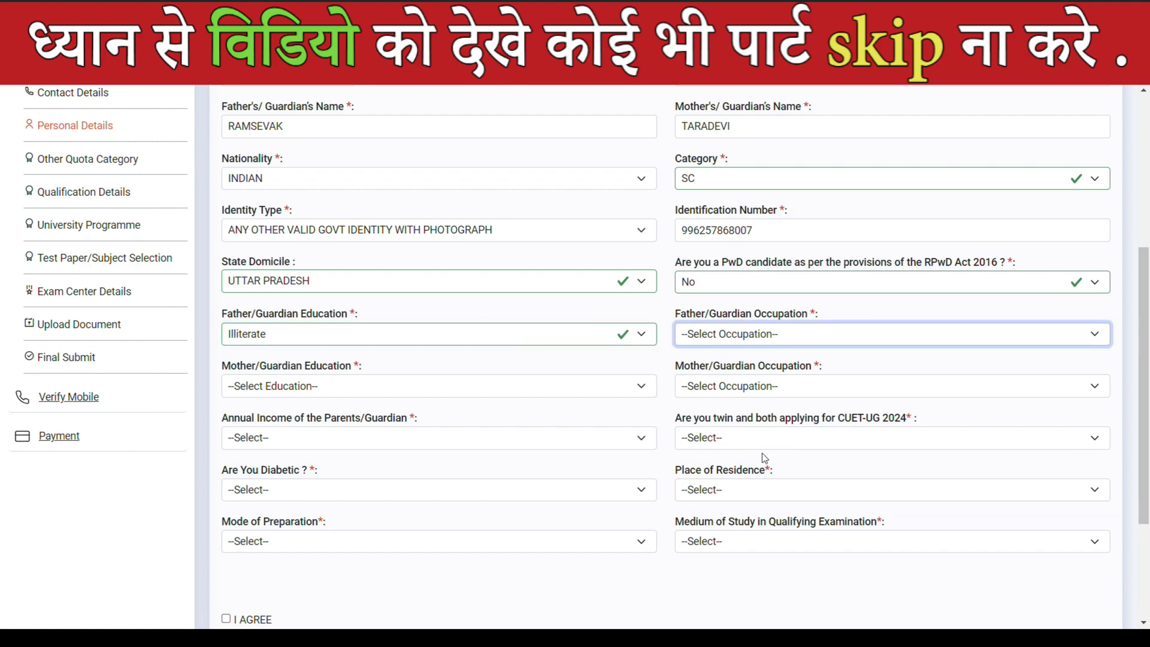
{"action": "left_click", "coordinate": [733, 452]}
{"action": "left_click", "coordinate": [420, 387]}
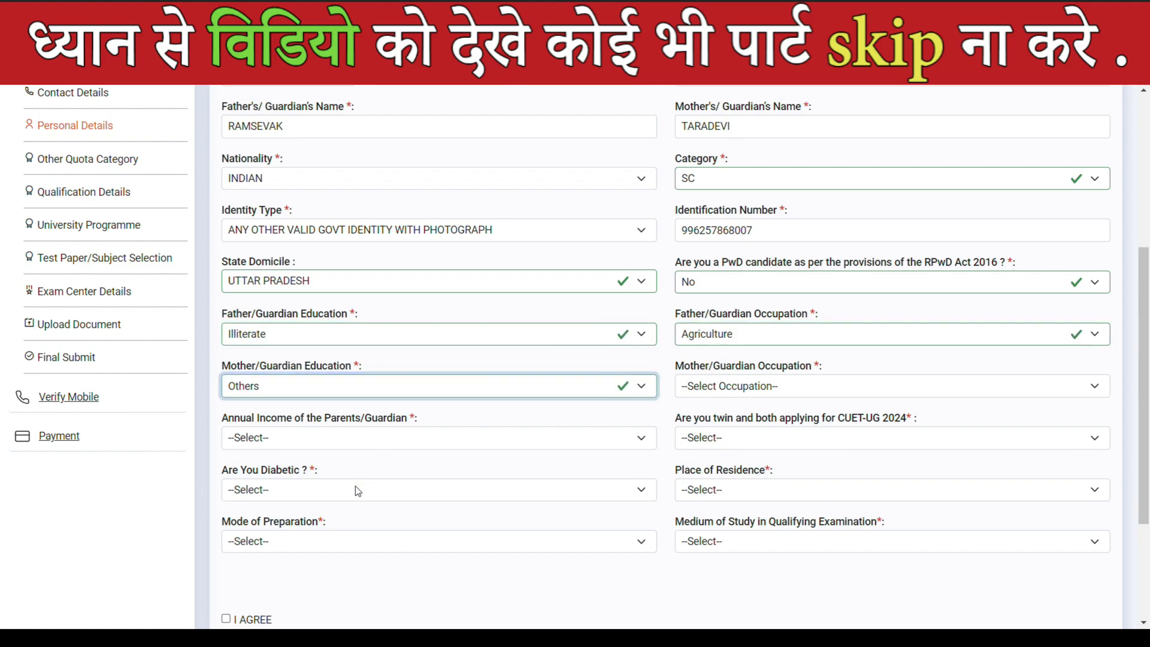
{"action": "left_click", "coordinate": [740, 388]}
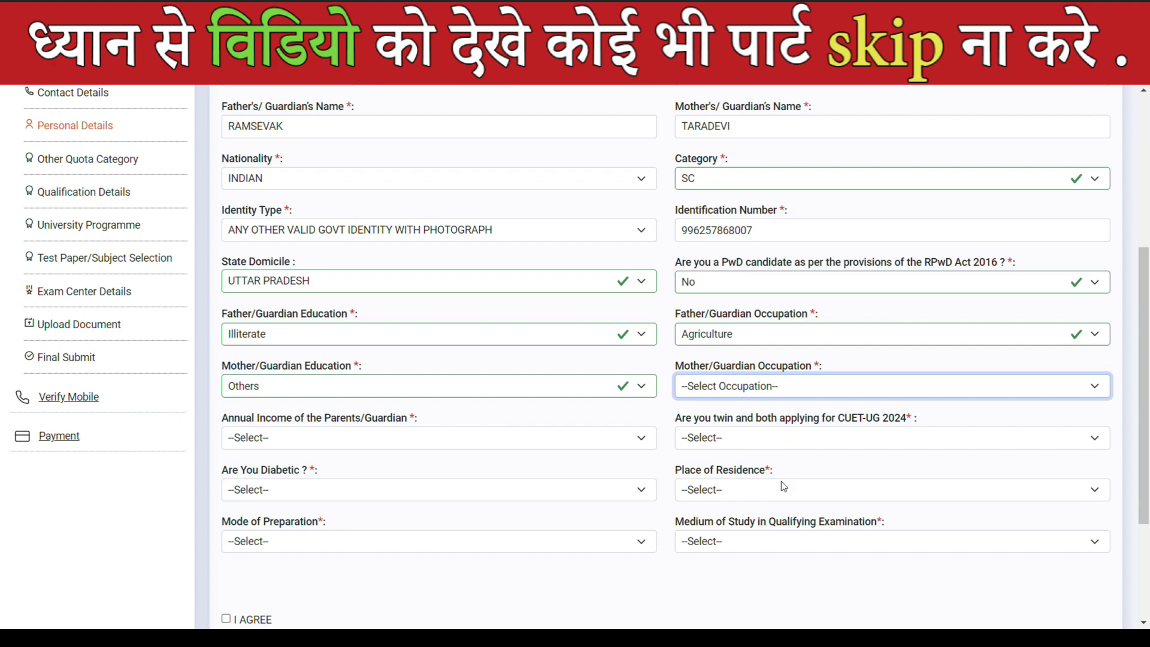
{"action": "left_click", "coordinate": [750, 549]}
{"action": "scroll", "coordinate": [587, 461], "scroll_direction": "down", "scroll_amount": 1}
{"action": "left_click", "coordinate": [418, 365]}
- Set income Up to 100000, twin No, diabetic No, RURAL, Self-Study, English medium, then agree and save
{"action": "left_click", "coordinate": [419, 396]}
{"action": "left_click", "coordinate": [743, 370]}
{"action": "left_click", "coordinate": [743, 413]}
{"action": "left_click", "coordinate": [372, 446]}
{"action": "left_click", "coordinate": [707, 415]}
{"action": "left_click", "coordinate": [707, 455]}
{"action": "left_click", "coordinate": [495, 470]}
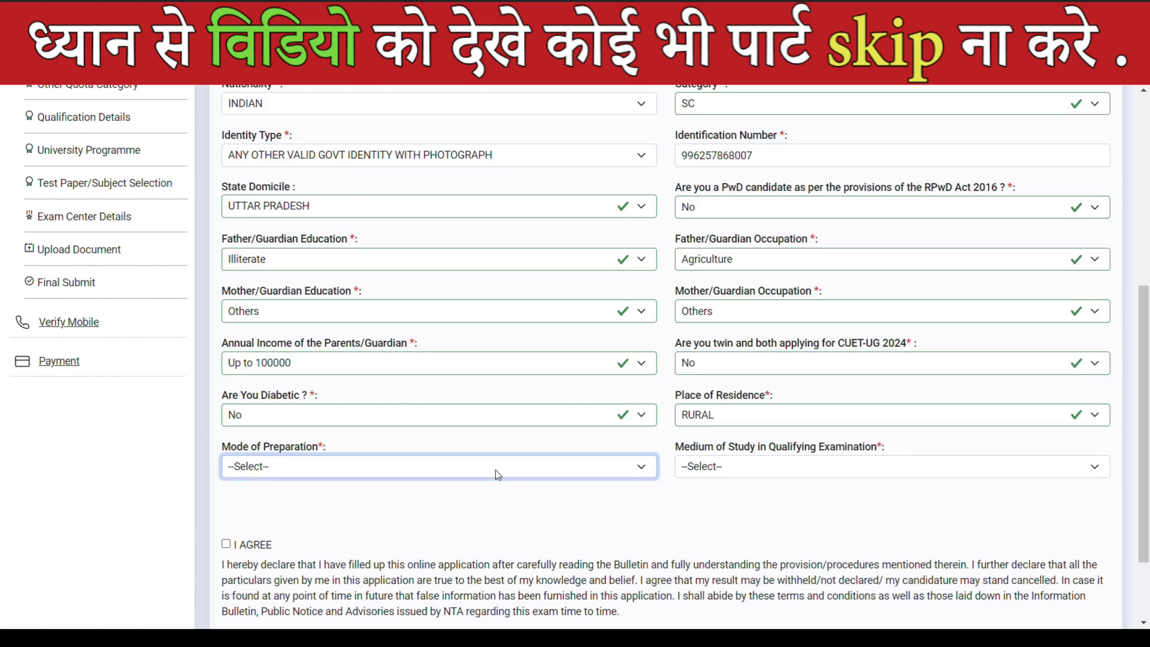
{"action": "left_click", "coordinate": [378, 523]}
{"action": "left_click", "coordinate": [808, 461]}
{"action": "left_click", "coordinate": [777, 207]}
{"action": "scroll", "coordinate": [659, 360], "scroll_direction": "down", "scroll_amount": 2}
{"action": "left_click", "coordinate": [225, 437]}
{"action": "left_click", "coordinate": [1063, 560]}
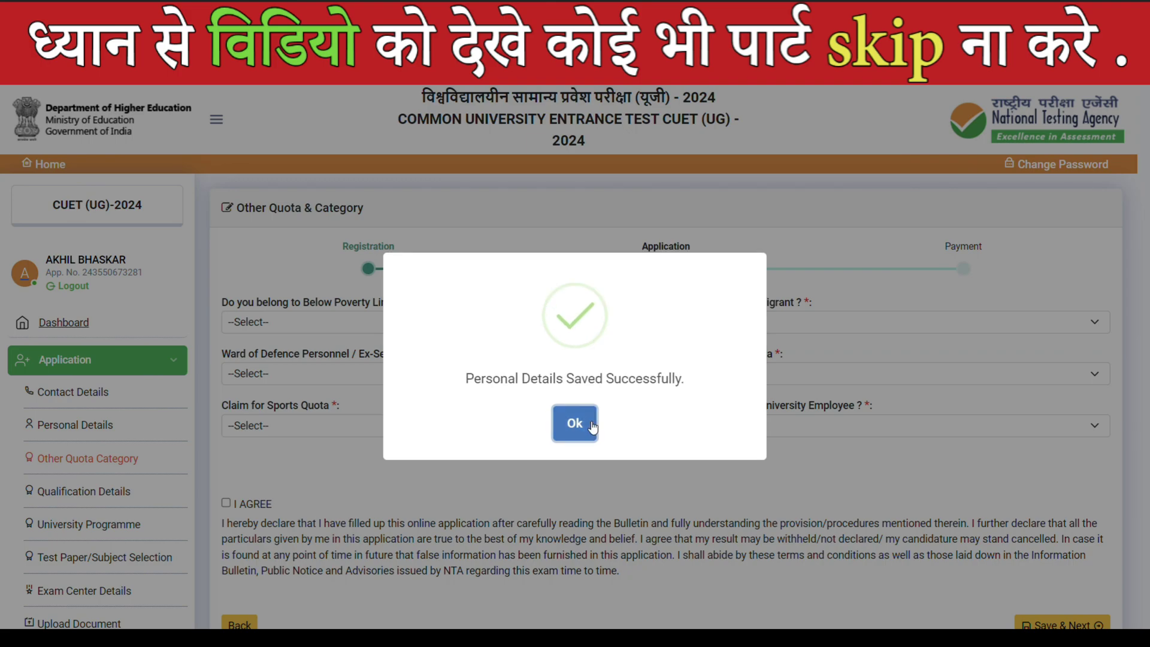
- Save the Other Quota answers unchanged and continue to qualification details
{"action": "left_click", "coordinate": [590, 422]}
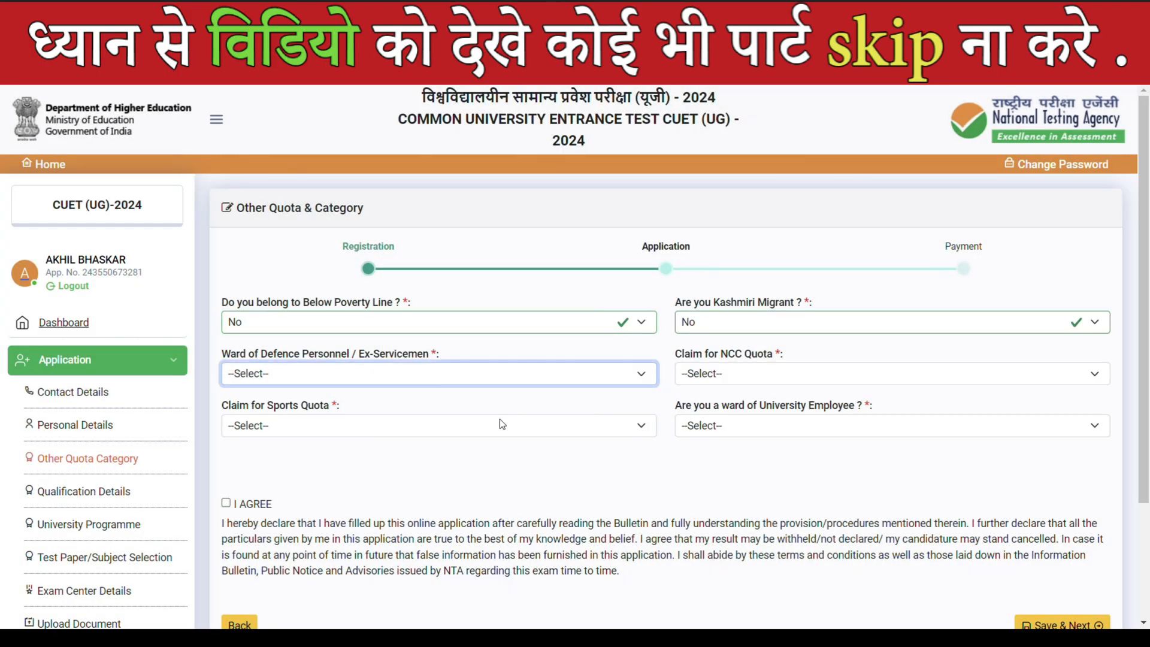
{"action": "left_click", "coordinate": [1055, 624]}
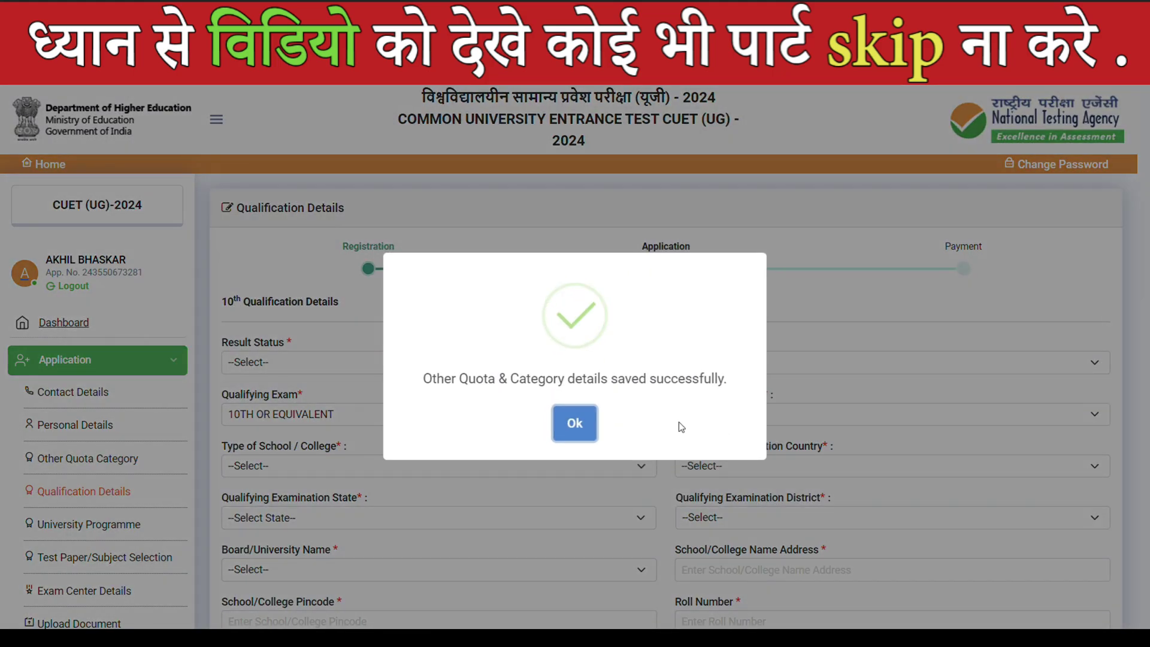
{"action": "left_click", "coordinate": [575, 408]}
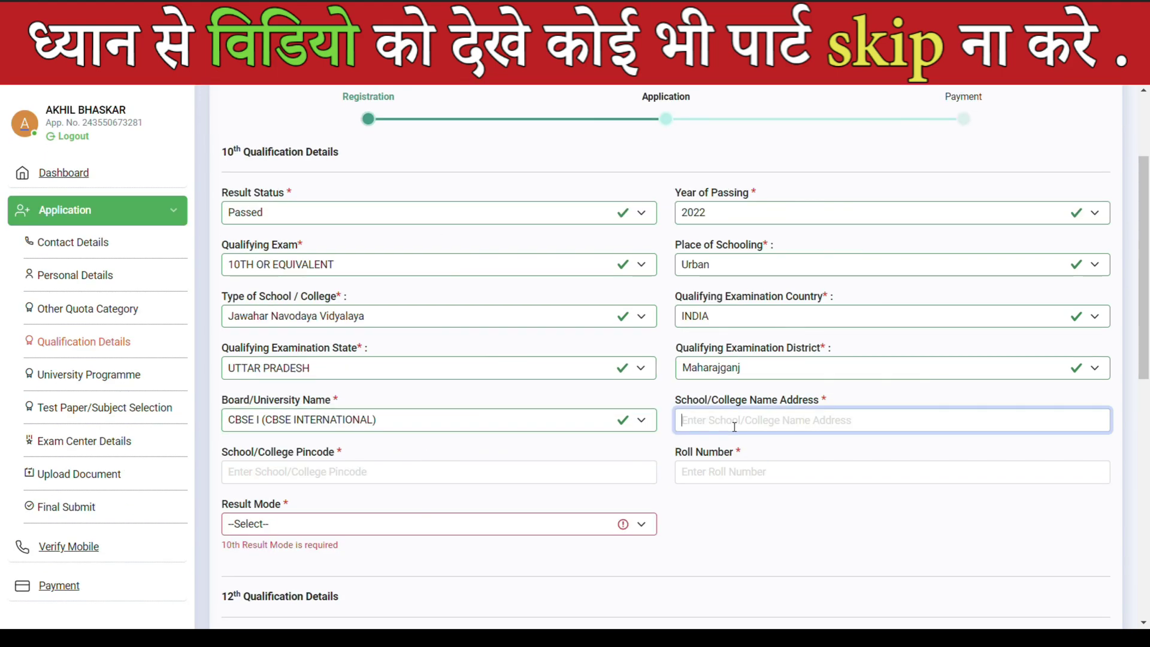
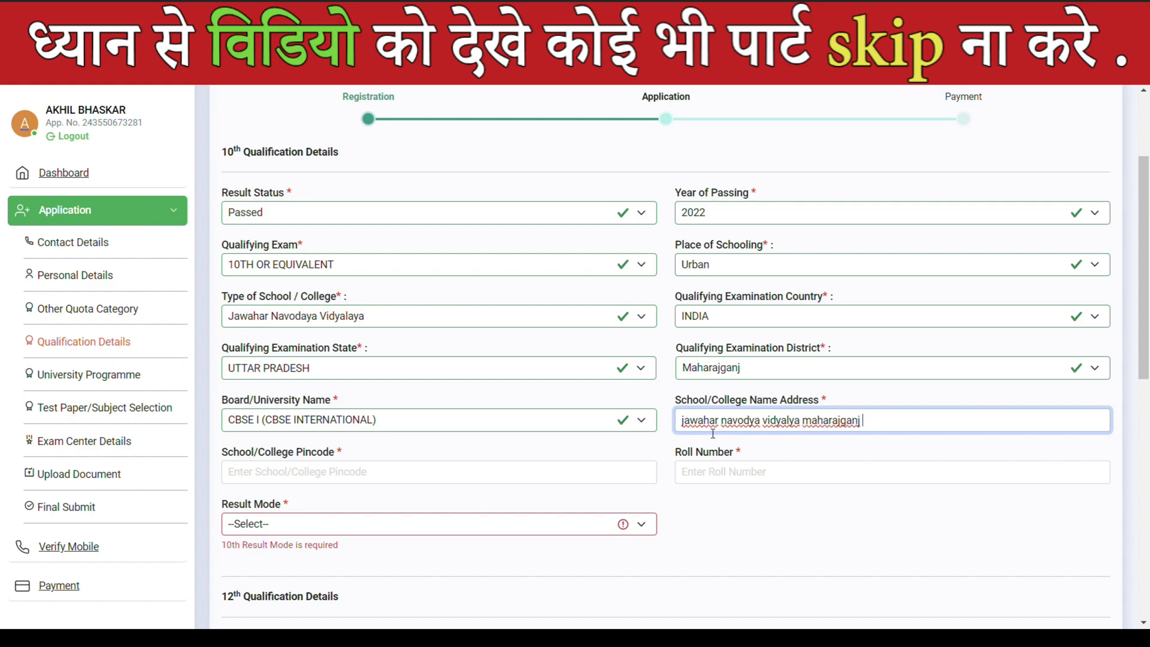
- Fill the 10th qualification school location, school pincode and roll number, then save
{"action": "key", "text": "Tab"}
{"action": "key", "text": "Tab"}
{"action": "key", "text": "Tab"}
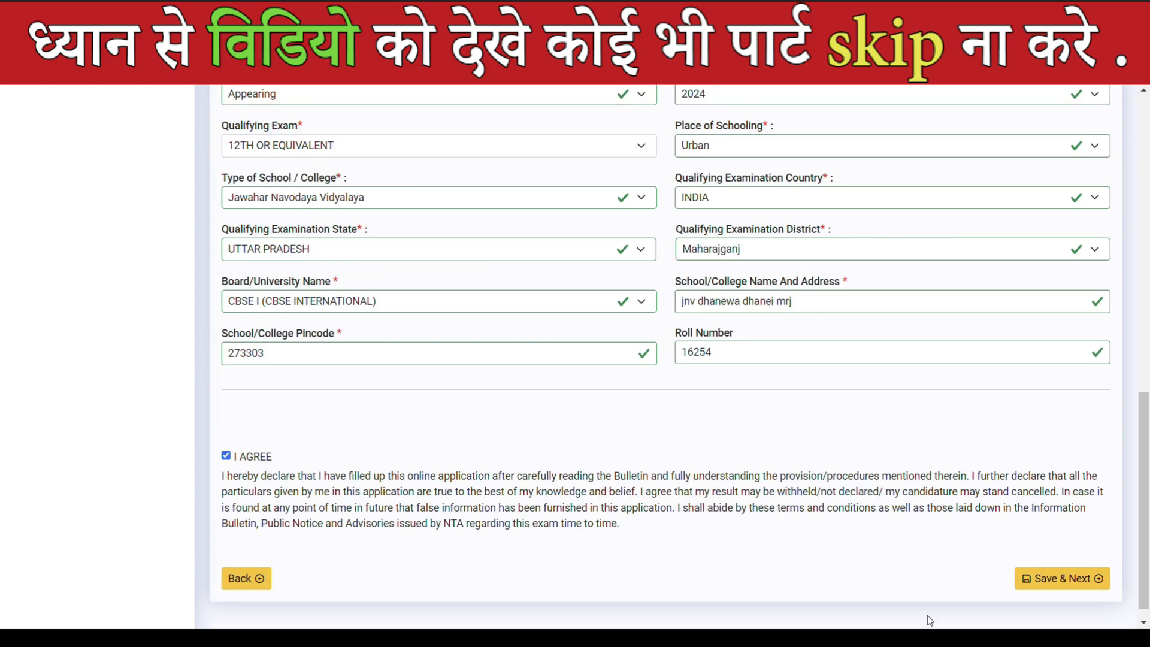
{"action": "left_click", "coordinate": [1049, 588]}
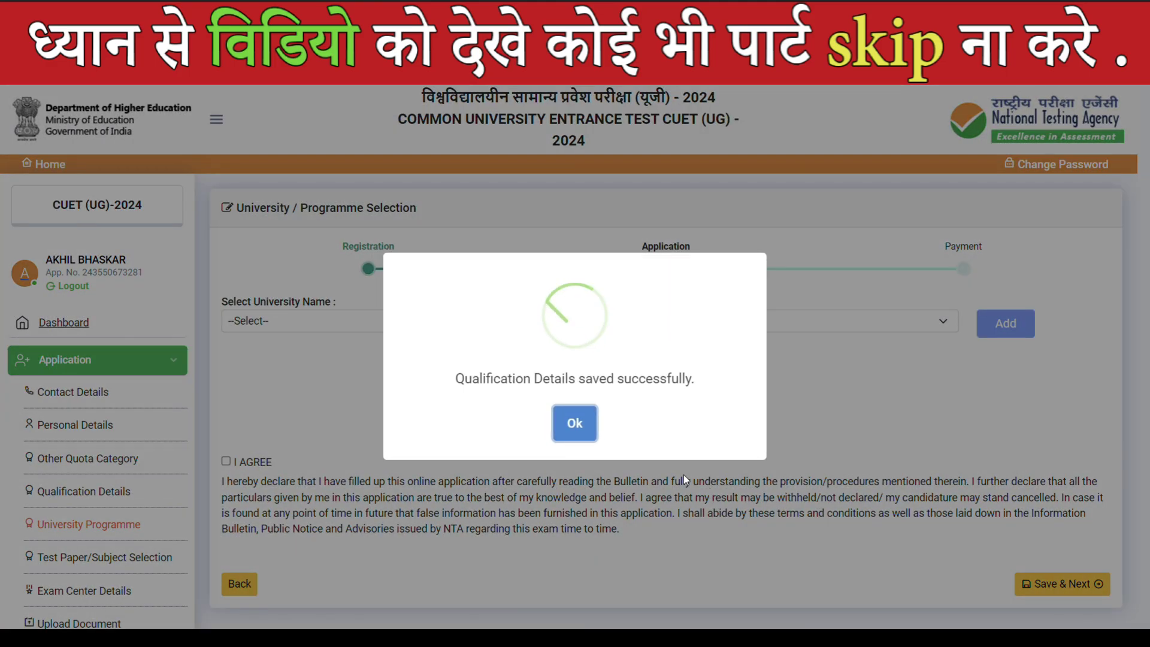
- Add Delhi Technological University B.A.(H) Economics as a programme choice
{"action": "left_click", "coordinate": [561, 408]}
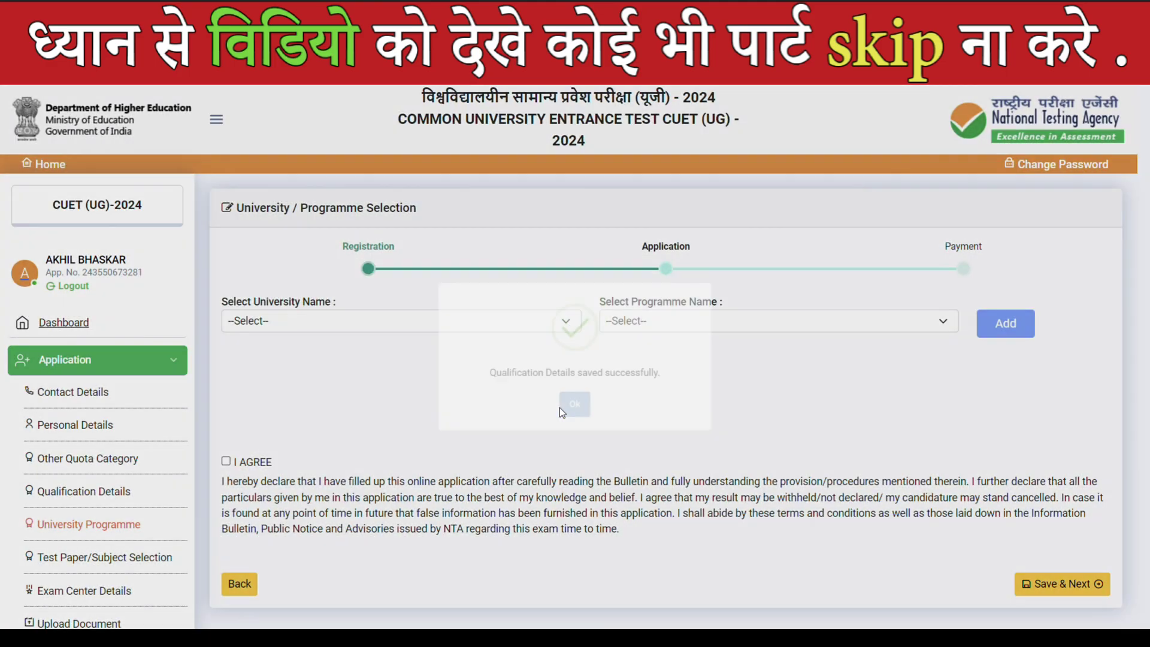
{"action": "left_click", "coordinate": [410, 453]}
{"action": "left_click", "coordinate": [684, 322]}
{"action": "left_click", "coordinate": [670, 365]}
{"action": "scroll", "coordinate": [406, 390], "scroll_direction": "down", "scroll_amount": 1}
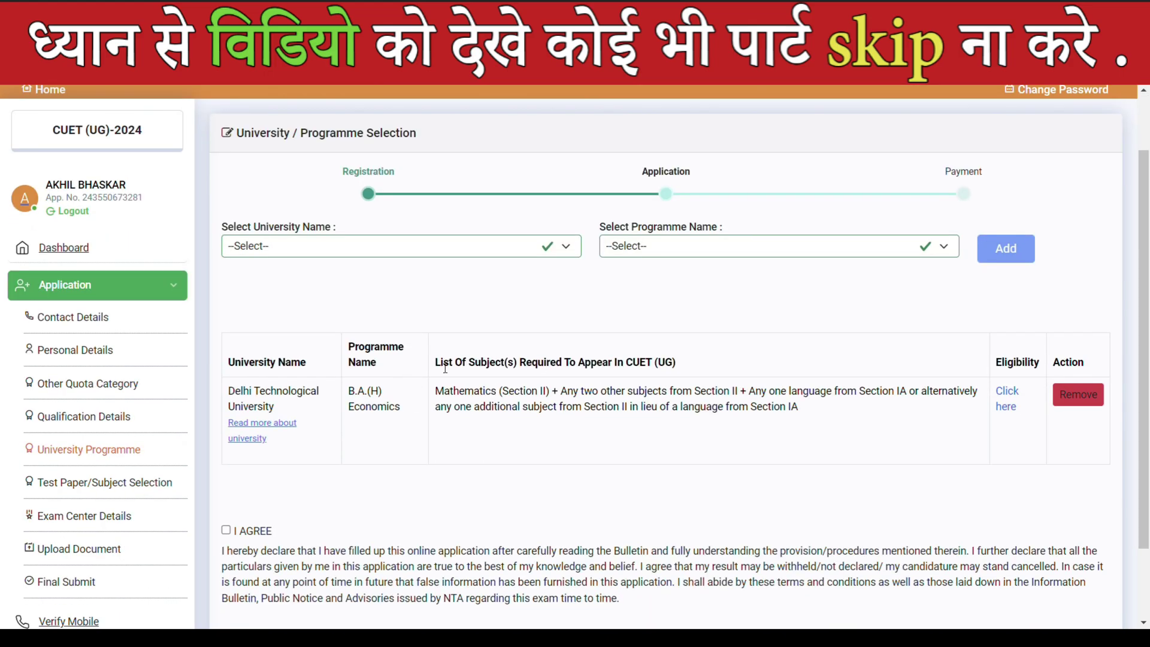
- Add IILM University, Greater Noida B.Tech Biotechnology as a choice and save the programmes
{"action": "left_click", "coordinate": [402, 246]}
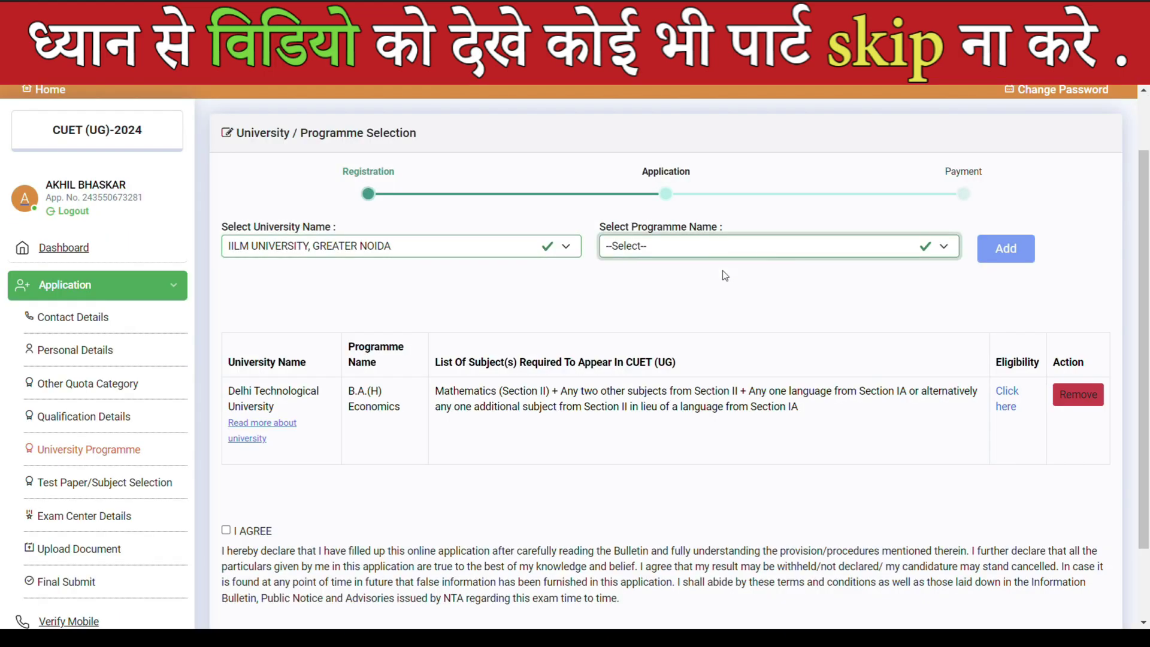
{"action": "left_click", "coordinate": [723, 246]}
{"action": "left_click", "coordinate": [675, 308]}
{"action": "scroll", "coordinate": [267, 445], "scroll_direction": "down", "scroll_amount": 2}
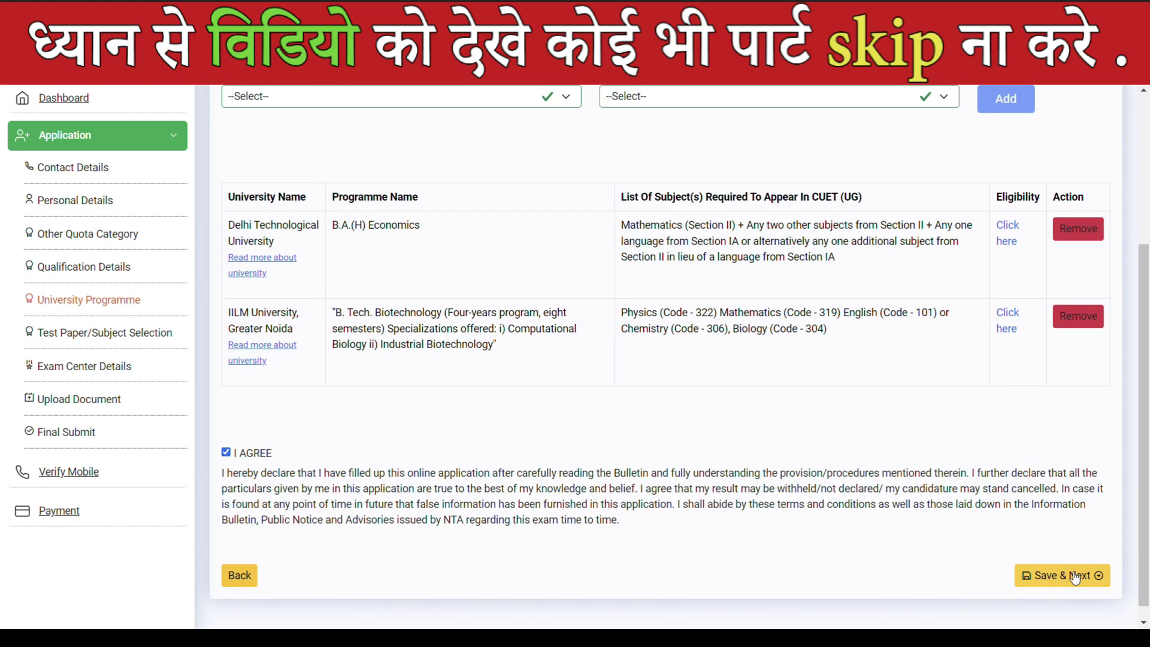
{"action": "left_click", "coordinate": [1076, 576]}
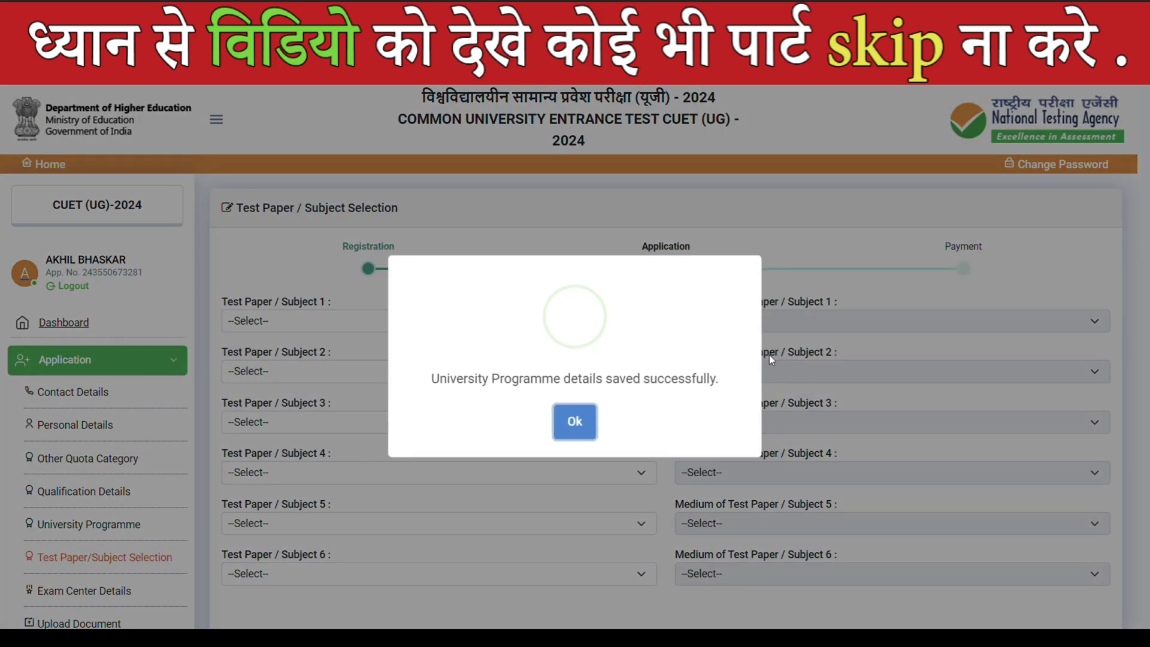
- Choose six test subjects: English, Hindi, Mathematics, Physical Education, Chemistry and Biology
{"action": "left_click", "coordinate": [586, 412]}
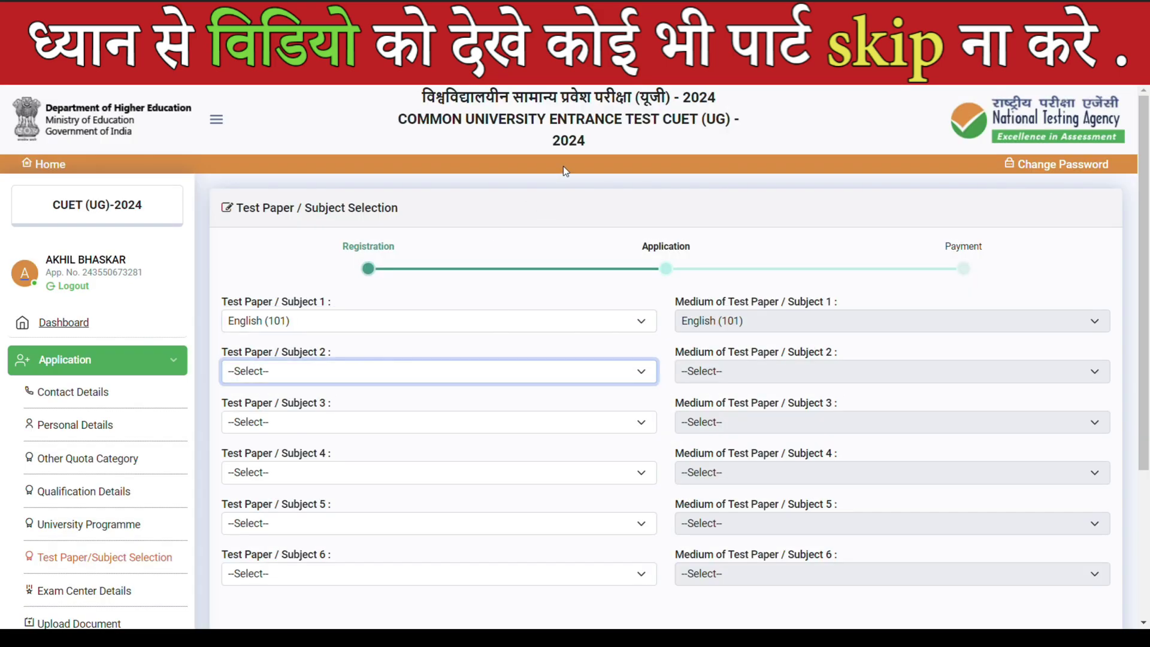
{"action": "key", "text": "h"}
{"action": "key", "text": "Tab"}
{"action": "key", "text": "m"}
{"action": "key", "text": "m"}
{"action": "key", "text": "Tab"}
{"action": "key", "text": "p"}
{"action": "key", "text": "Tab"}
{"action": "key", "text": "c"}
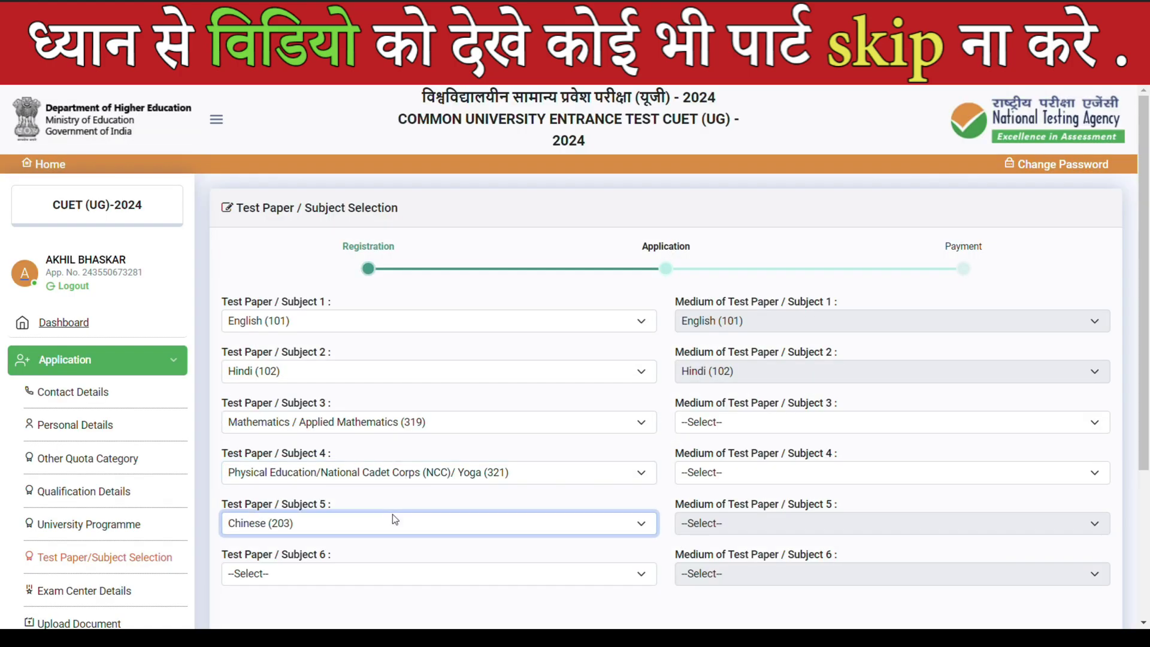
{"action": "key", "text": "Tab"}
- Set English as the medium for subjects 3 to 6 and save the test paper choices
{"action": "key", "text": "b"}
{"action": "scroll", "coordinate": [407, 474], "scroll_direction": "down", "scroll_amount": 2}
{"action": "key", "text": "Tab"}
{"action": "key", "text": "e"}
{"action": "key", "text": "Tab"}
{"action": "key", "text": "e"}
{"action": "key", "text": "Tab"}
{"action": "key", "text": "e"}
{"action": "key", "text": "Tab"}
{"action": "left_click", "coordinate": [222, 502]}
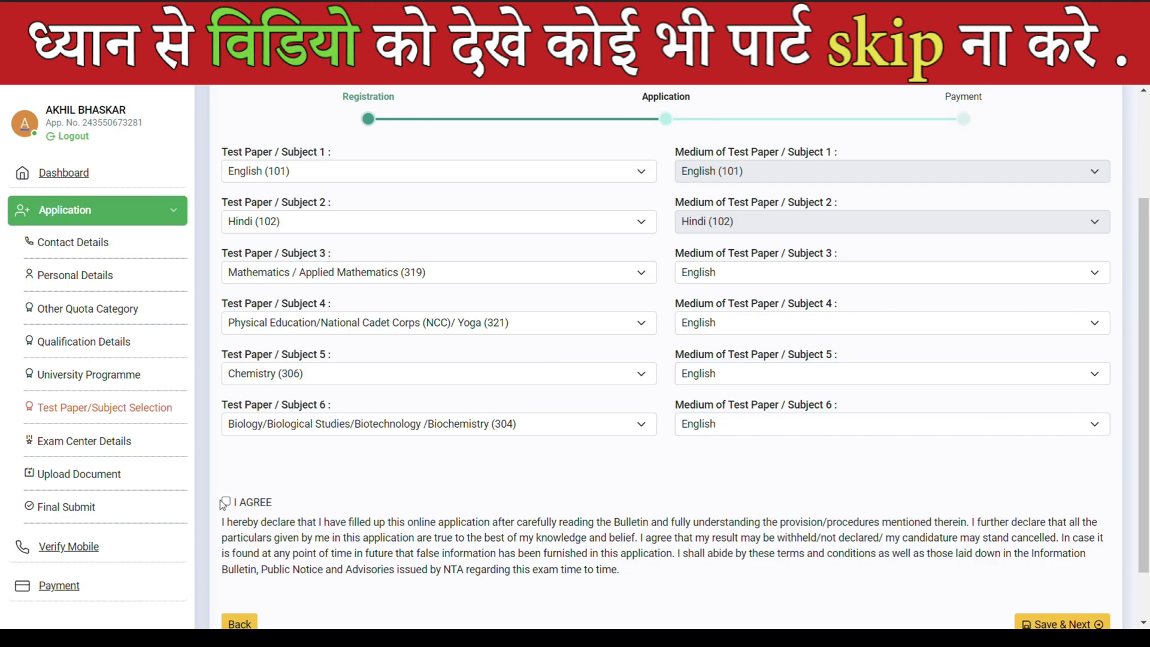
{"action": "left_click", "coordinate": [1049, 621]}
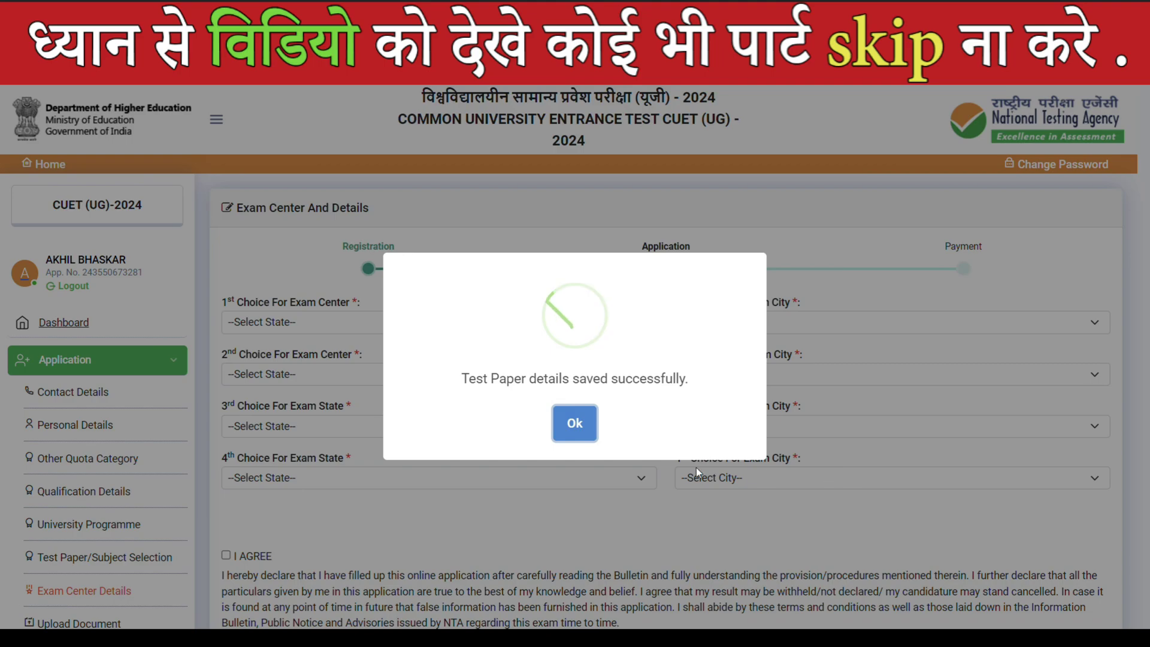
{"action": "left_click", "coordinate": [574, 424]}
- Save four Uttar Pradesh exam cities (Gorakhpur, Firozabad, Lucknow, Mathura) with I AGREE ticked
{"action": "left_click", "coordinate": [469, 322]}
{"action": "left_click", "coordinate": [912, 322]}
{"action": "key", "text": "Tab"}
{"action": "key", "text": "u"}
{"action": "key", "text": "Tab"}
{"action": "key", "text": "f"}
{"action": "key", "text": "Tab"}
{"action": "key", "text": "u"}
{"action": "key", "text": "Tab"}
{"action": "key", "text": "l"}
{"action": "key", "text": "Tab"}
{"action": "key", "text": "u"}
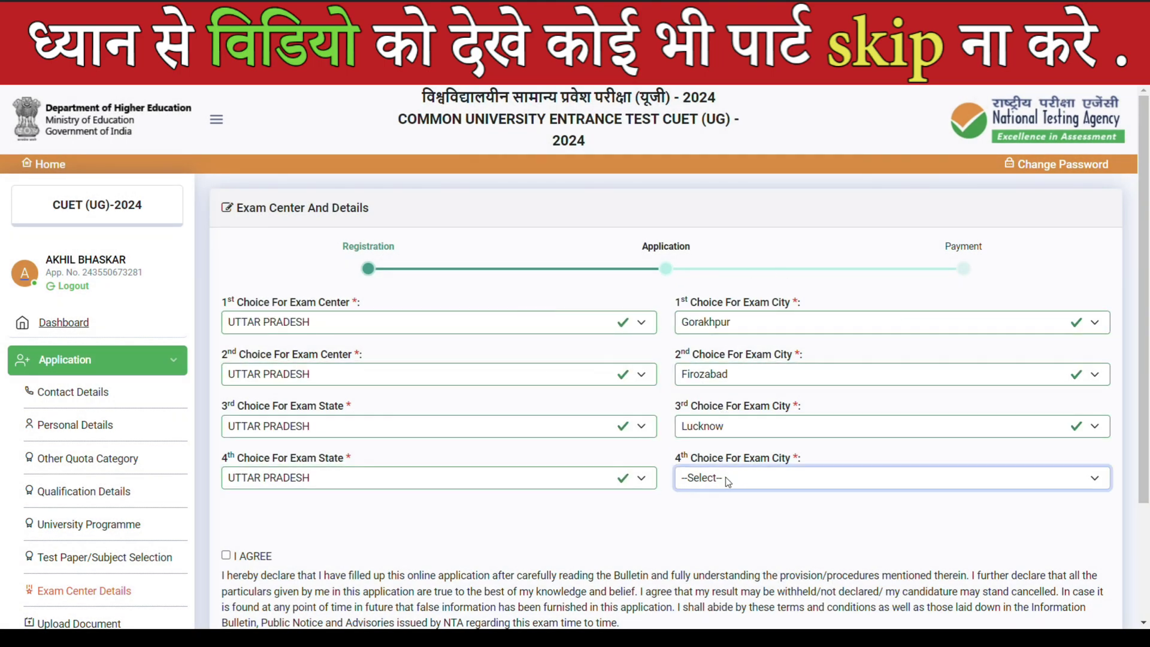
{"action": "key", "text": "Tab"}
{"action": "key", "text": "m"}
{"action": "scroll", "coordinate": [221, 484], "scroll_direction": "down", "scroll_amount": 1}
{"action": "left_click", "coordinate": [226, 480]}
{"action": "left_click", "coordinate": [1027, 585]}
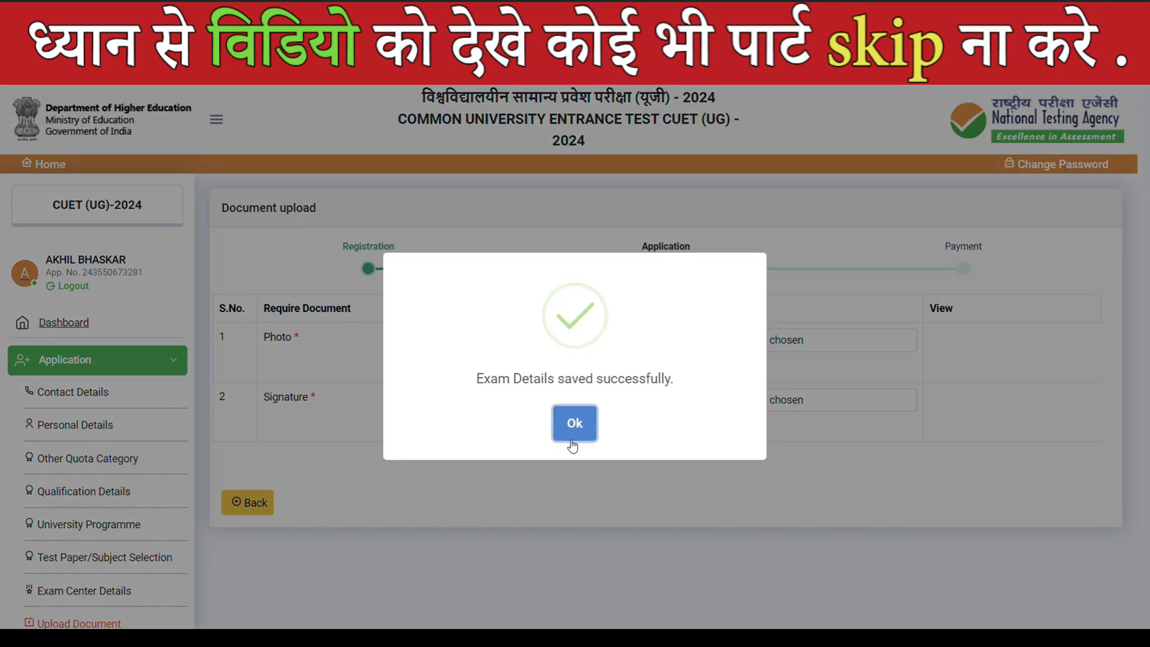
- Dismiss the exam-details saved message and follow the imResizer 200 kb image resizer link
{"action": "left_click", "coordinate": [573, 424]}
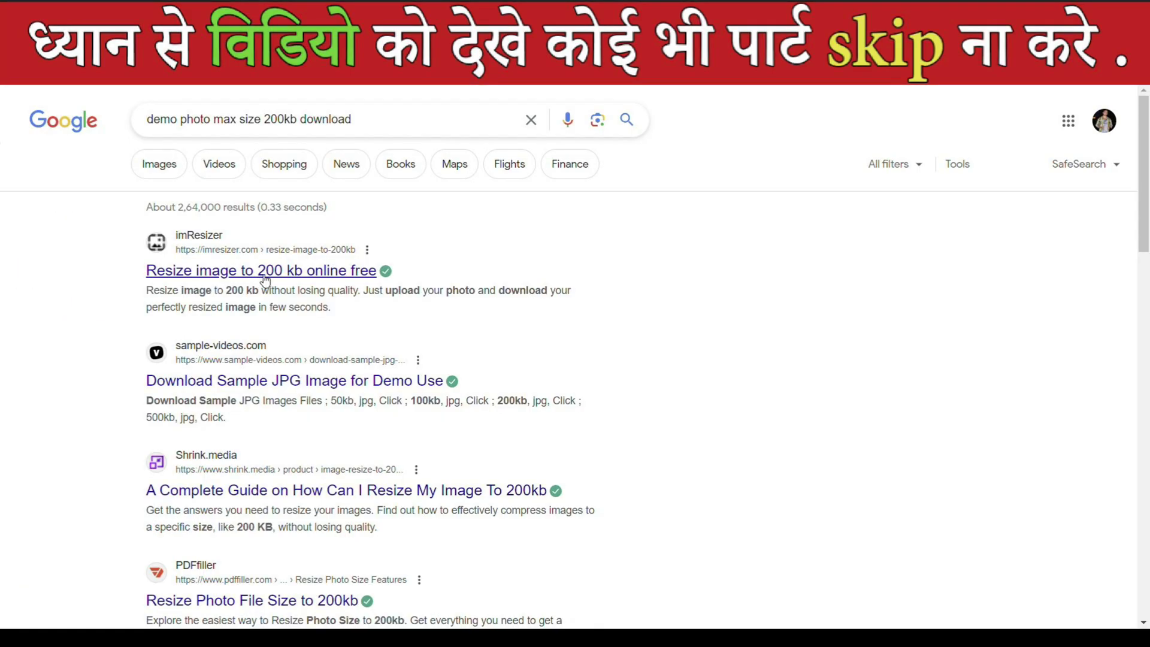
{"action": "left_click", "coordinate": [266, 271]}
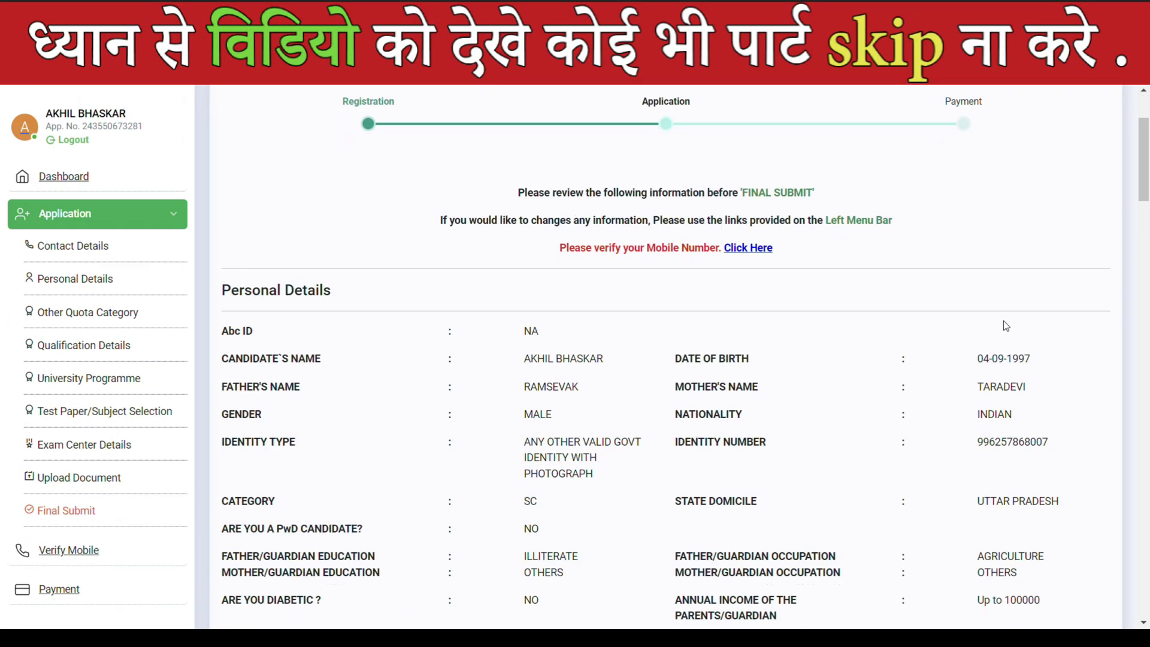
{"action": "scroll", "coordinate": [1005, 326], "scroll_direction": "down", "scroll_amount": 20}
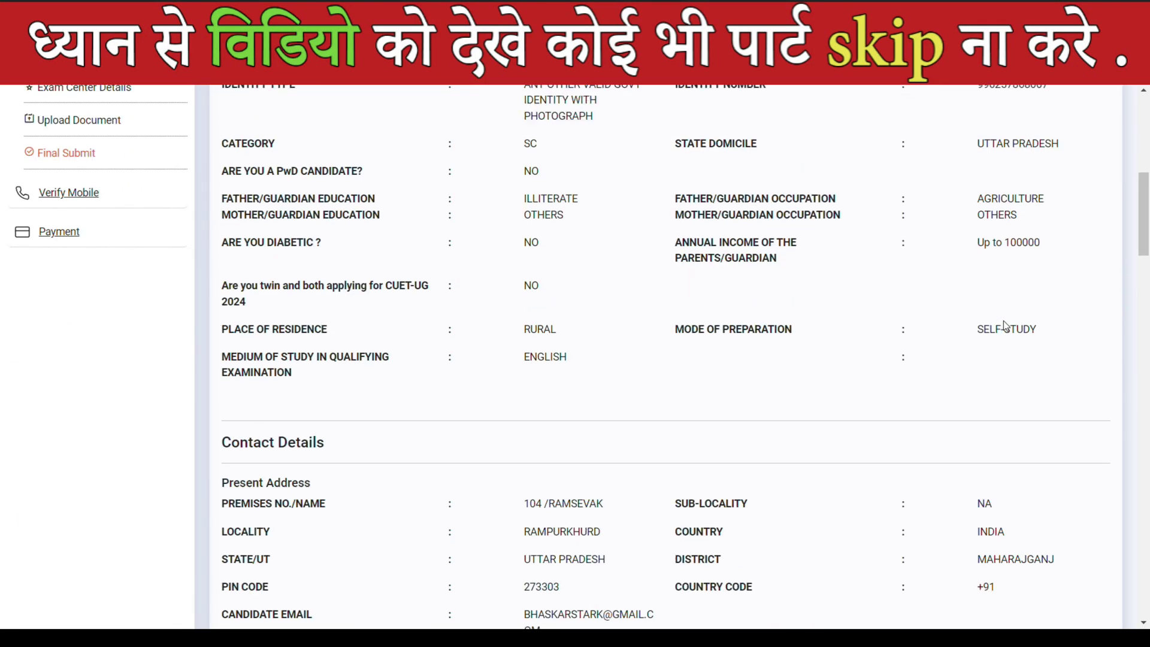
- Start mobile number verification, enter the captcha and request an OTP
{"action": "scroll", "coordinate": [333, 368], "scroll_direction": "up", "scroll_amount": 20}
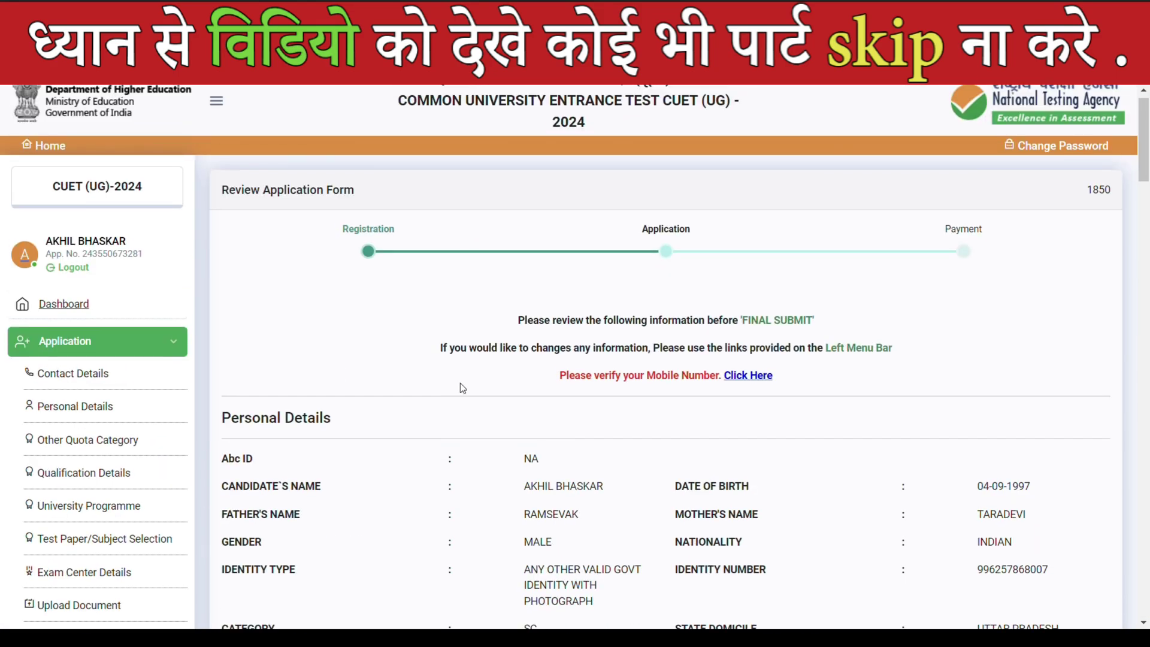
{"action": "left_click", "coordinate": [758, 375]}
{"action": "type", "text": "00"}
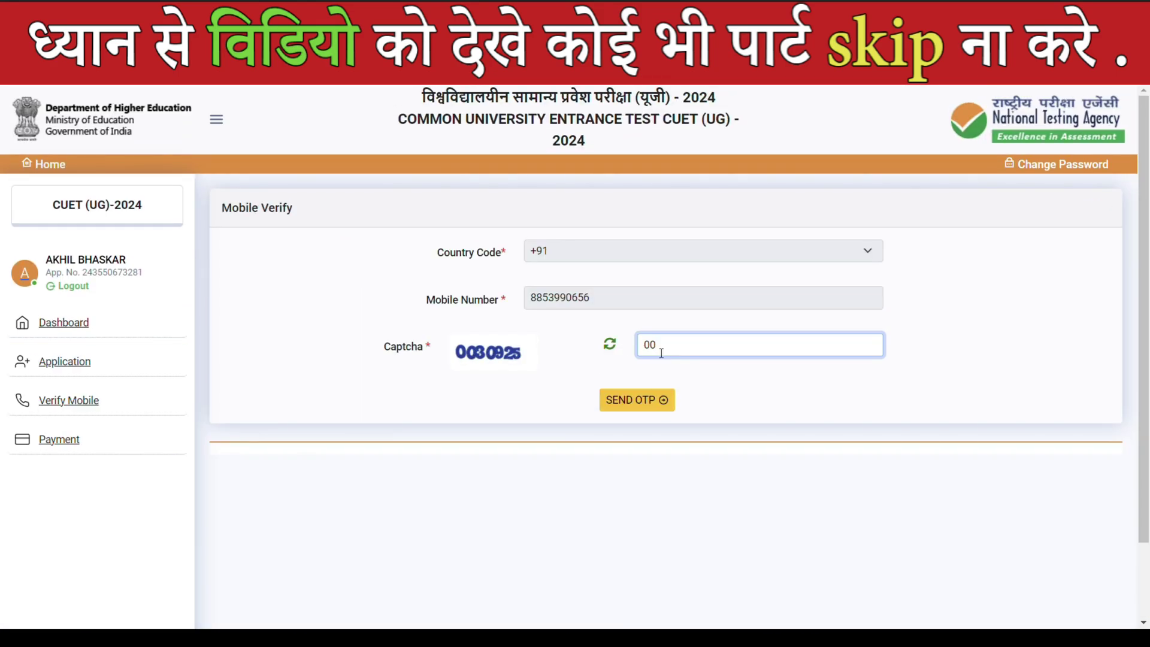
{"action": "type", "text": "30925"}
{"action": "left_click", "coordinate": [656, 394]}
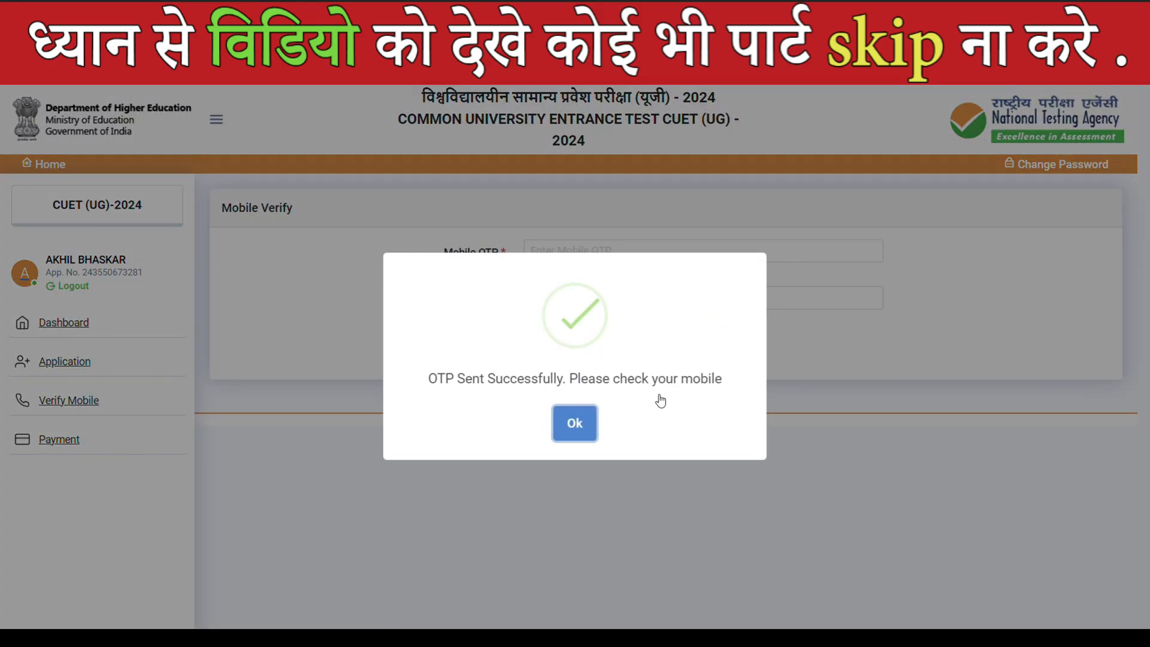
{"action": "left_click", "coordinate": [580, 423]}
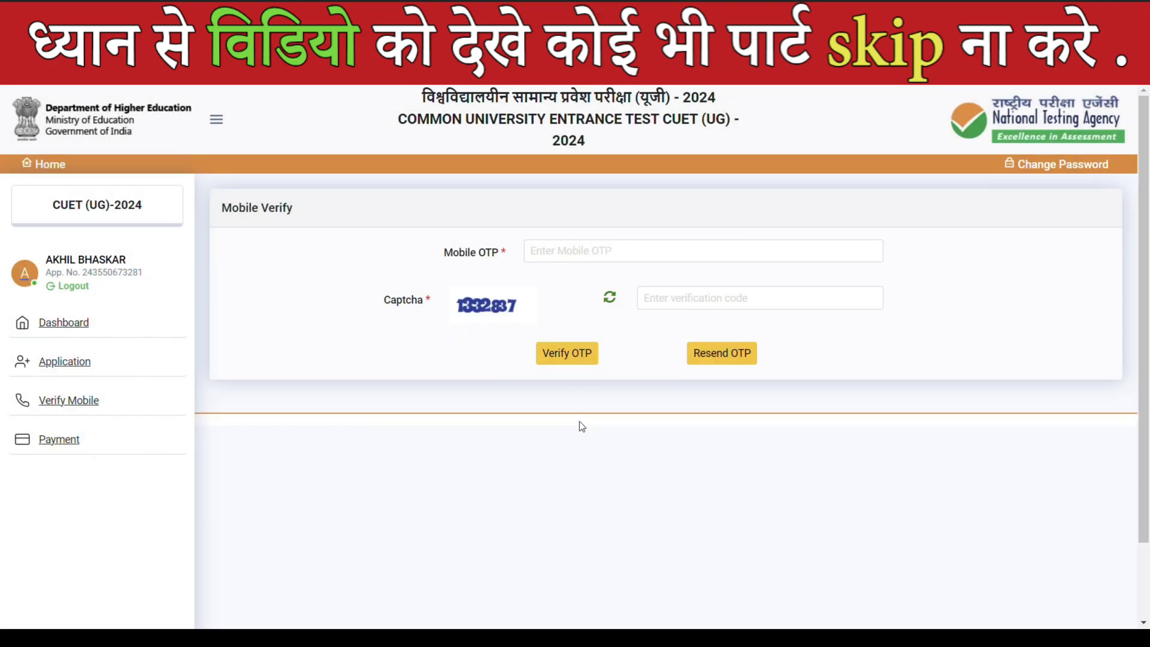
- Enter the received OTP and the new captcha, then verify the mobile number
{"action": "left_click", "coordinate": [612, 258]}
{"action": "left_click", "coordinate": [694, 308]}
{"action": "left_click", "coordinate": [567, 353]}
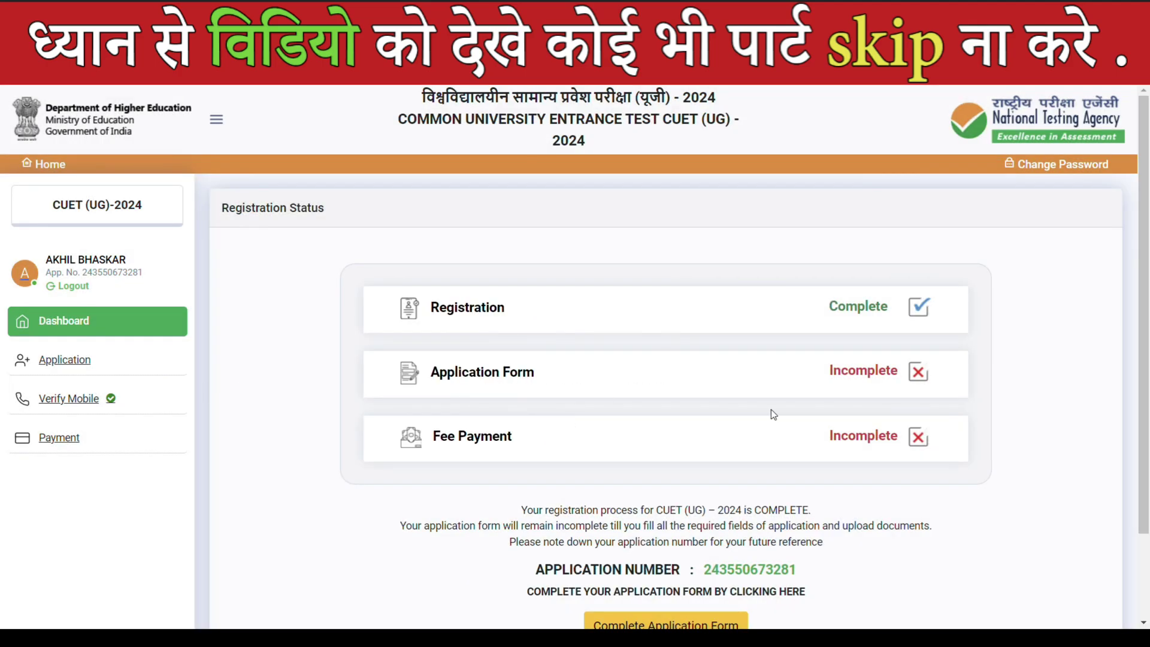
- Tick the My Name, Subject and I Agree checklist items and final-submit the application
{"action": "scroll", "coordinate": [772, 413], "scroll_direction": "down", "scroll_amount": 2}
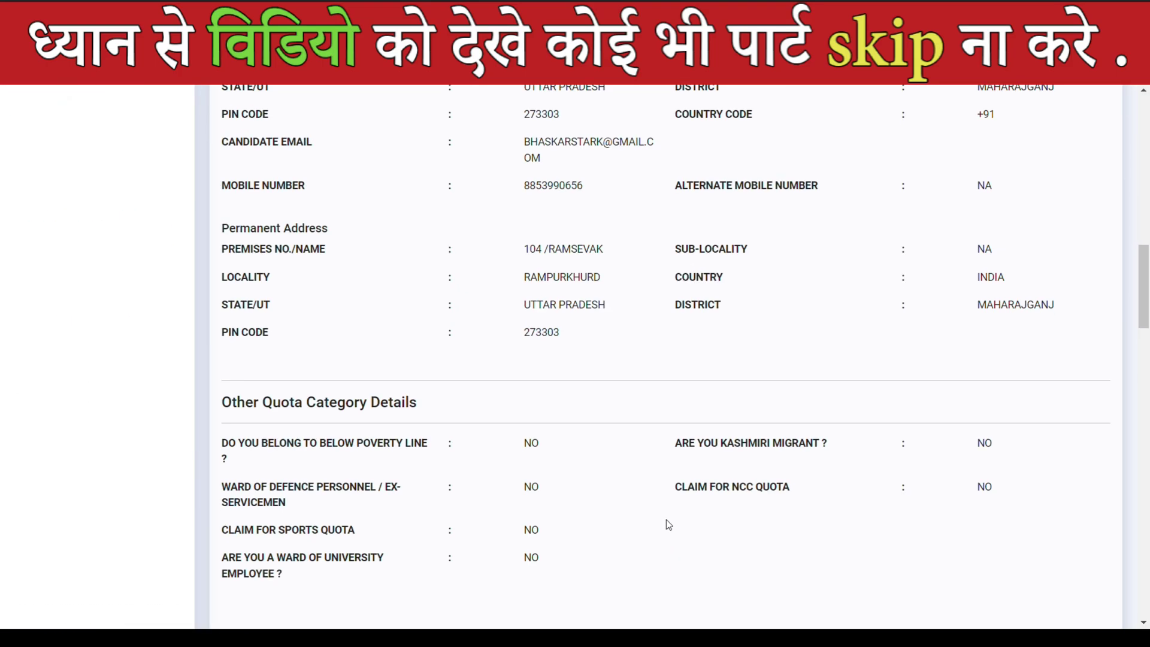
{"action": "scroll", "coordinate": [666, 519], "scroll_direction": "down", "scroll_amount": 10}
{"action": "left_click", "coordinate": [663, 559]}
{"action": "left_click", "coordinate": [423, 305]}
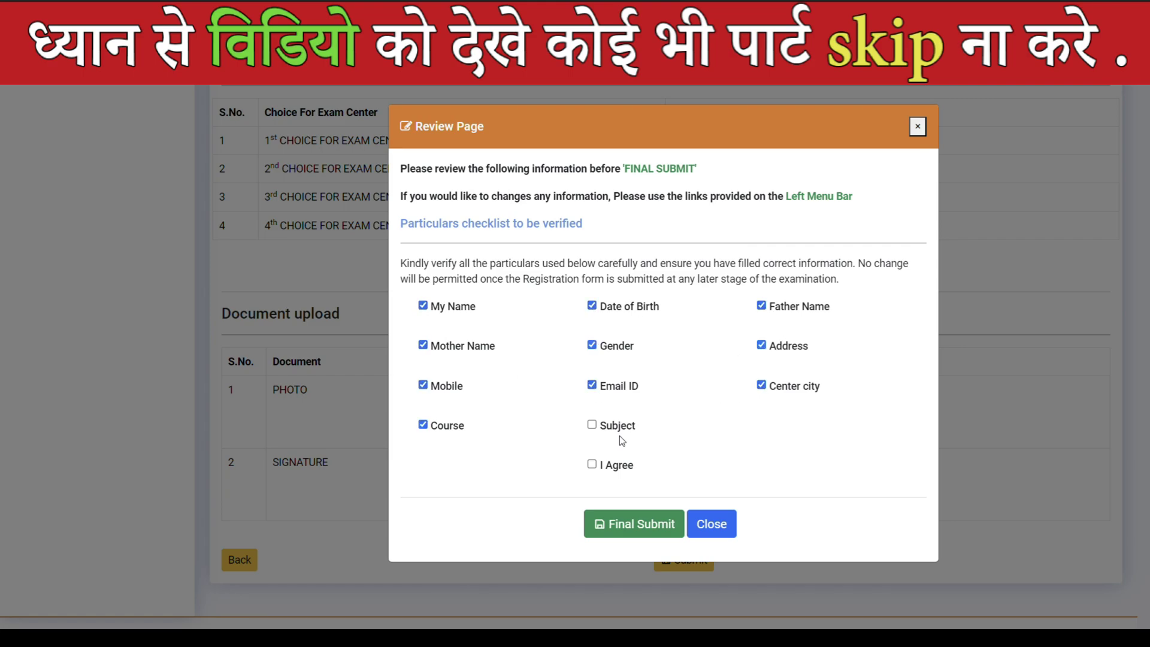
{"action": "left_click", "coordinate": [592, 424]}
{"action": "left_click", "coordinate": [592, 464]}
{"action": "left_click", "coordinate": [670, 521]}
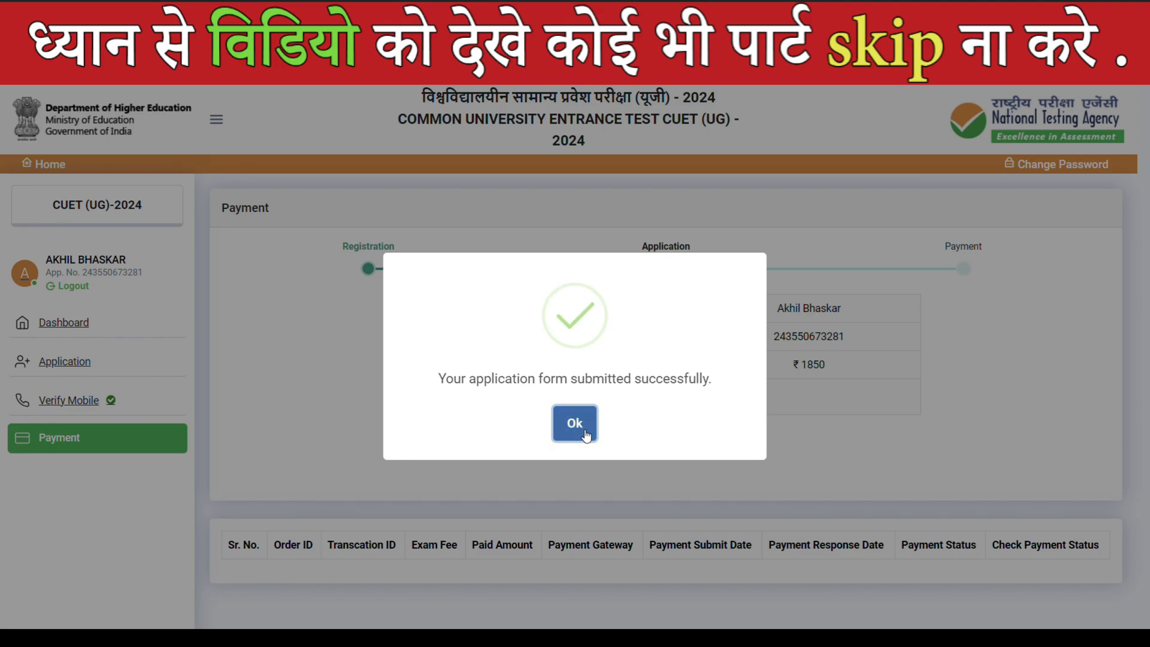
- Acknowledge the submission success and proceed to pay the ₹1850 fee to list bank gateways
{"action": "left_click", "coordinate": [580, 427]}
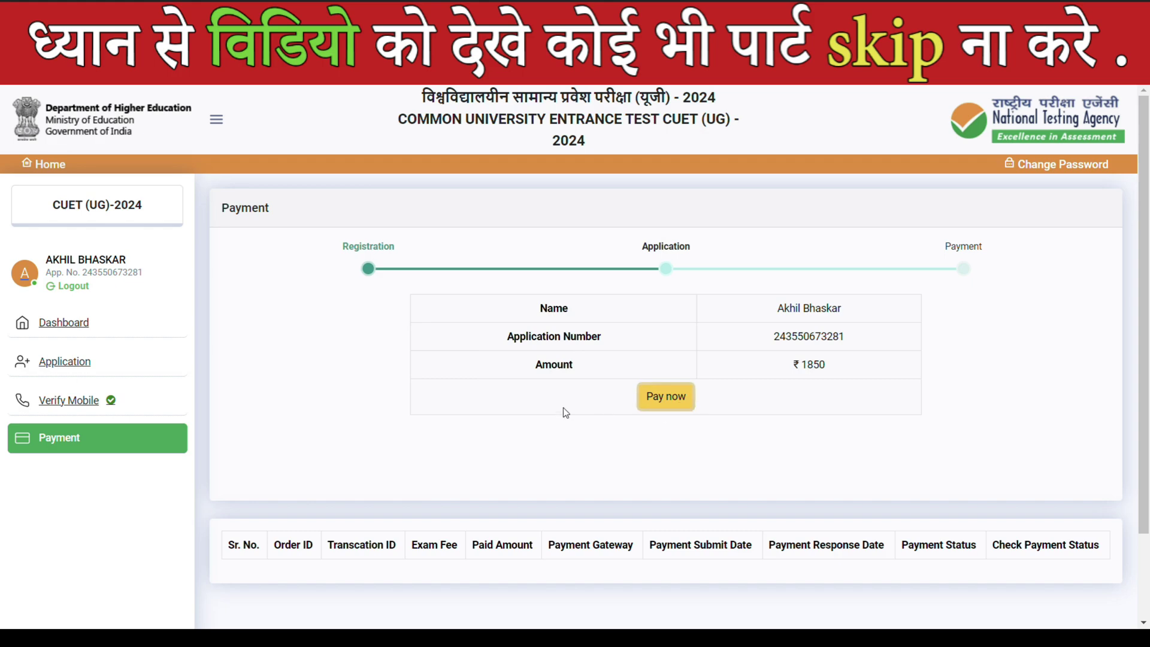
{"action": "left_click", "coordinate": [666, 396]}
{"action": "scroll", "coordinate": [665, 323], "scroll_direction": "down", "scroll_amount": 2}
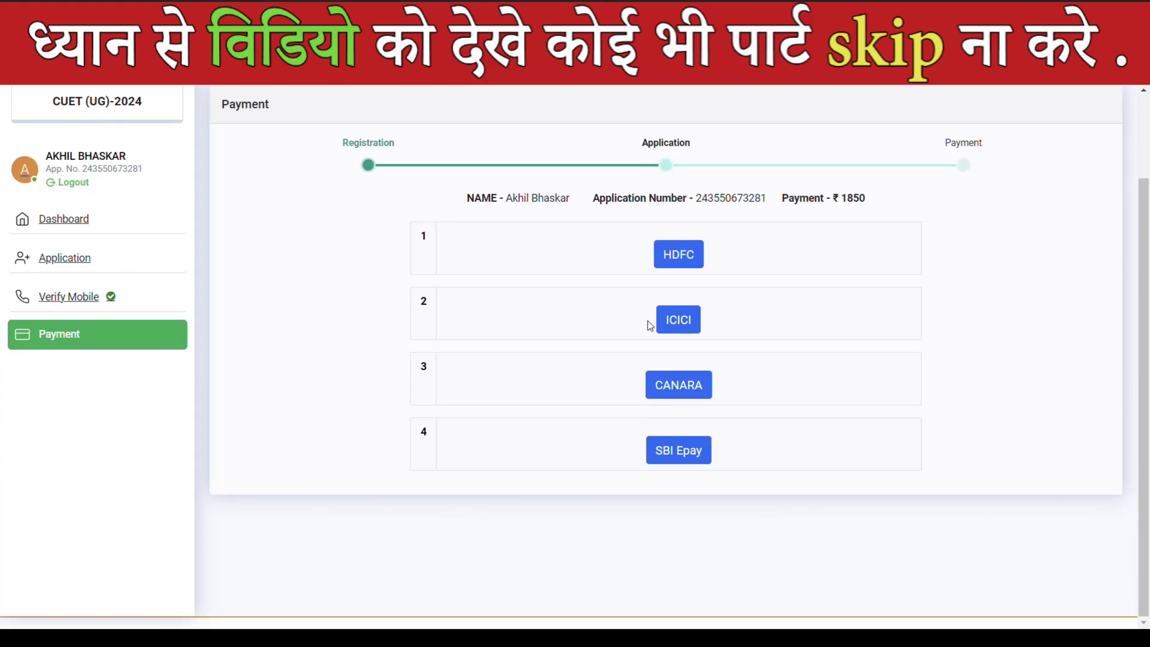